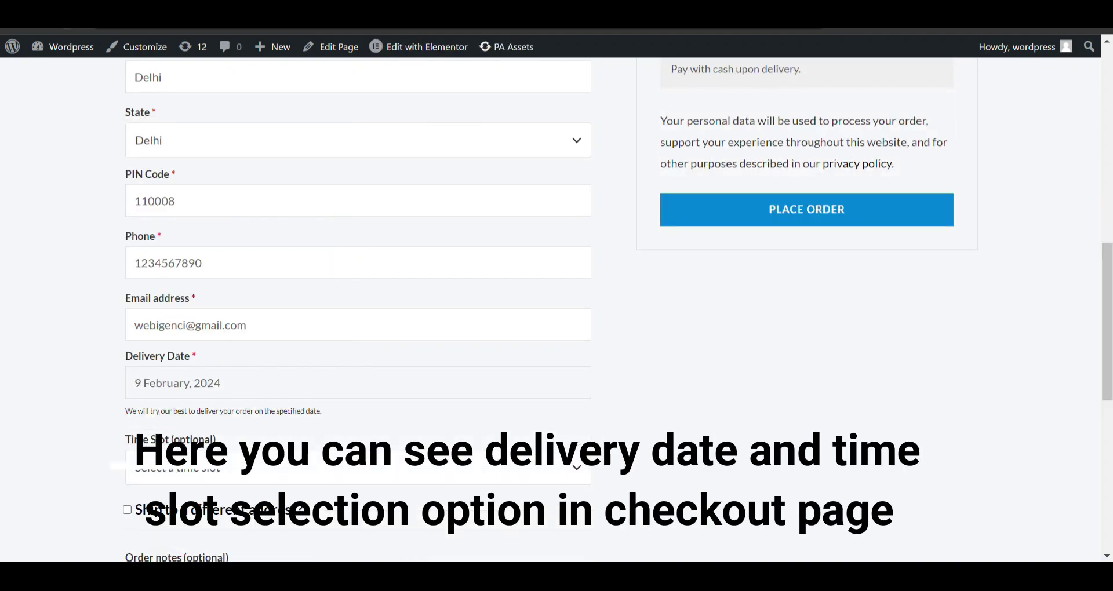
- Examine the checkout page's billing details form for the delivery date and time slot fields
scroll(93, 351, "down", 3)
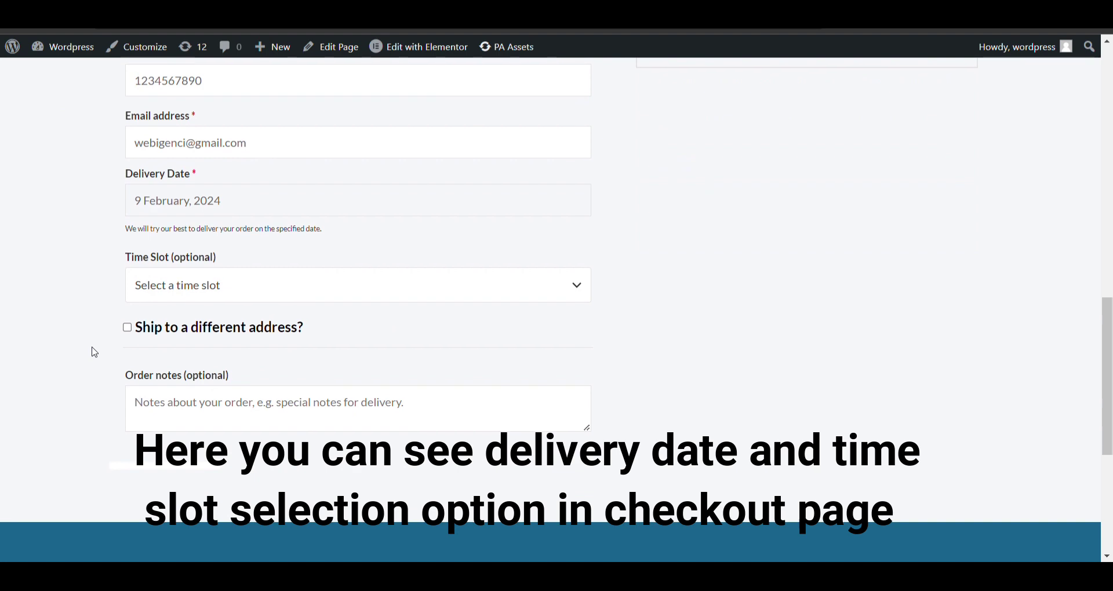
left_click(292, 299)
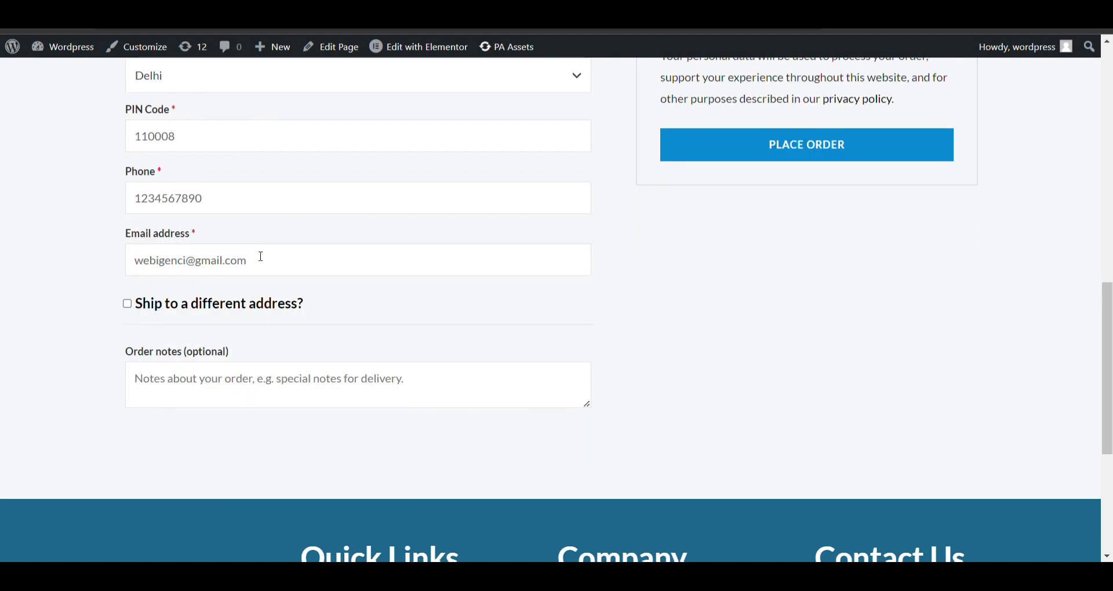
scroll(260, 257, "up", 2)
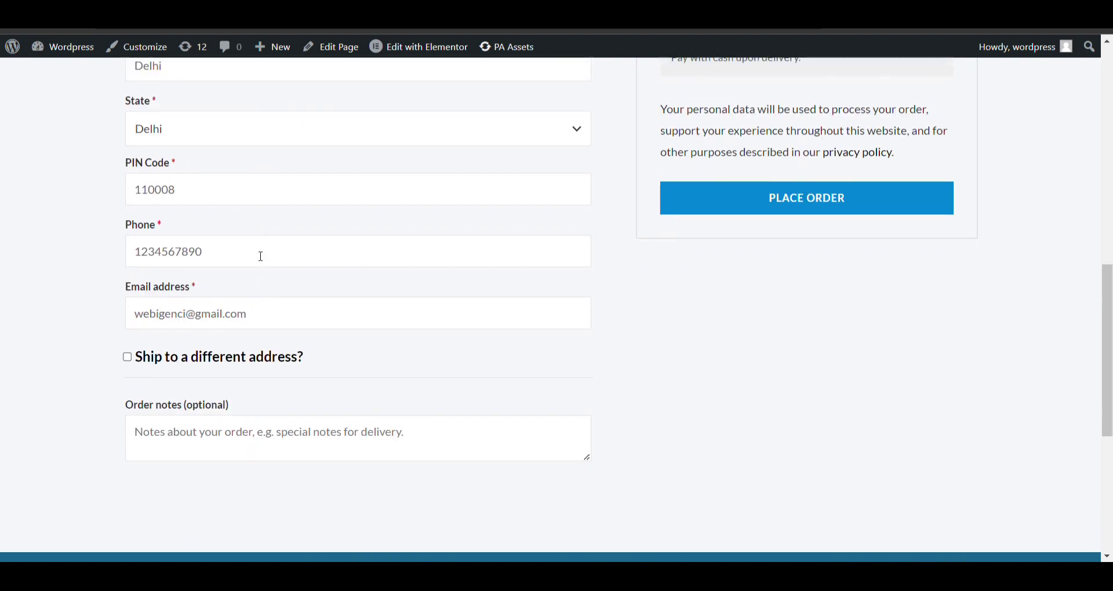
scroll(260, 294, "up", 1)
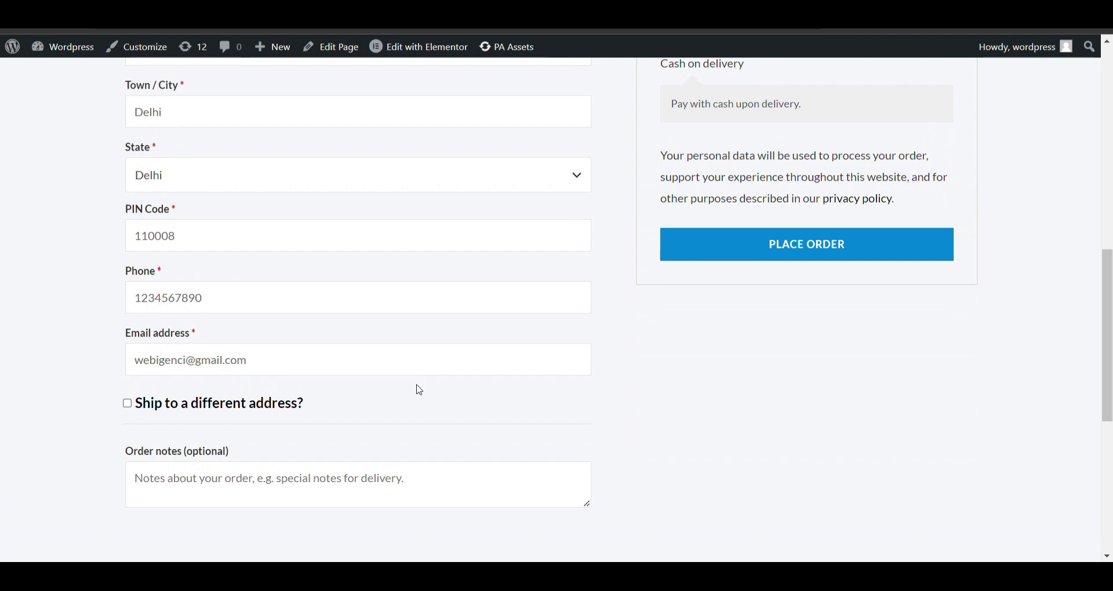
scroll(217, 322, "up", 10)
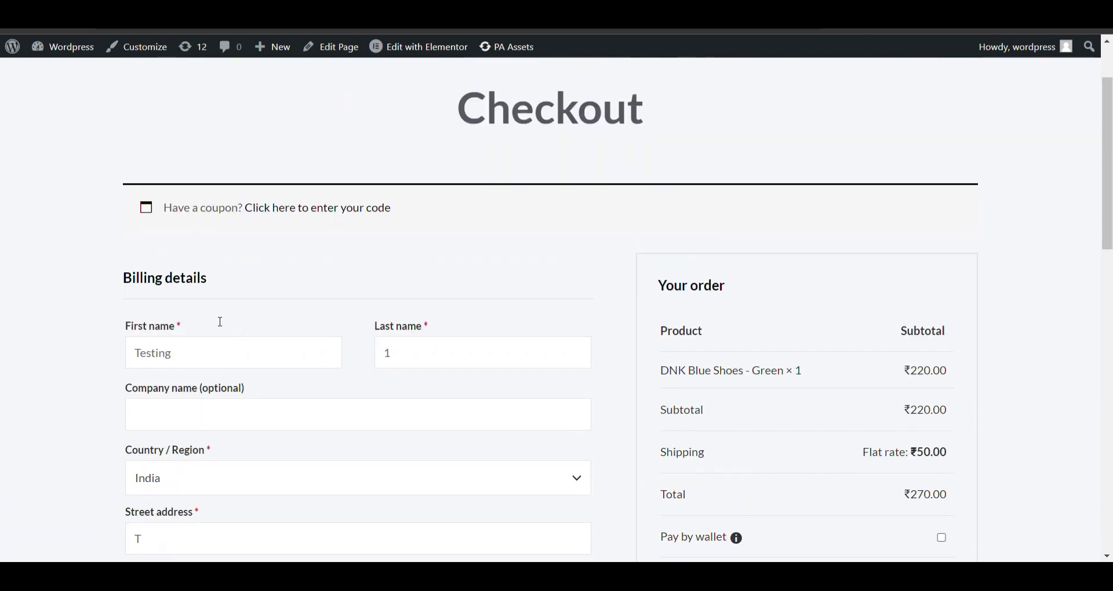
scroll(218, 321, "down", 10)
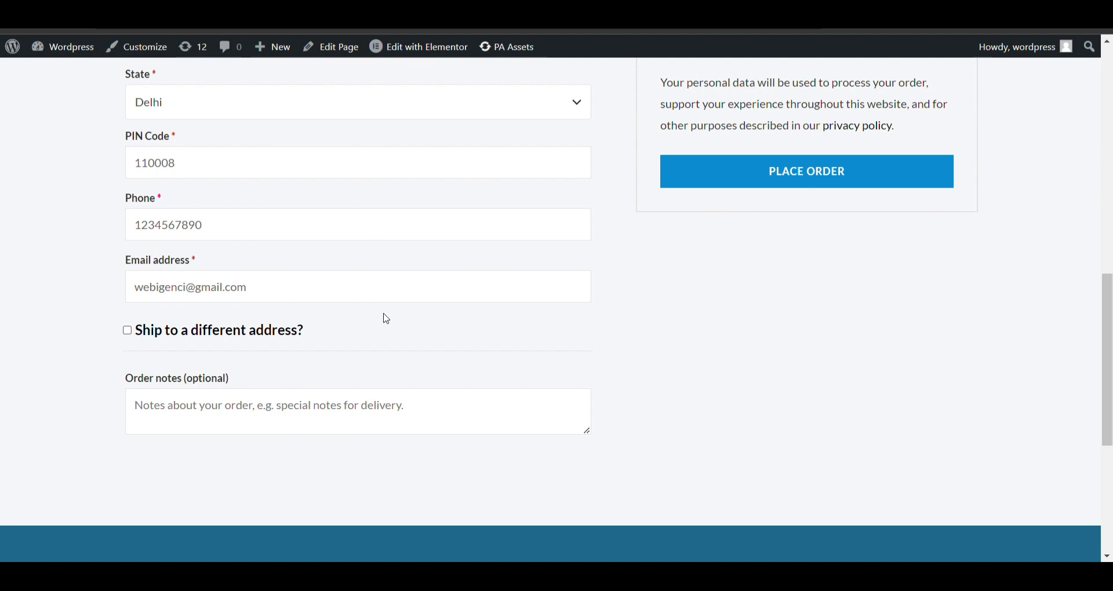
scroll(387, 318, "up", 10)
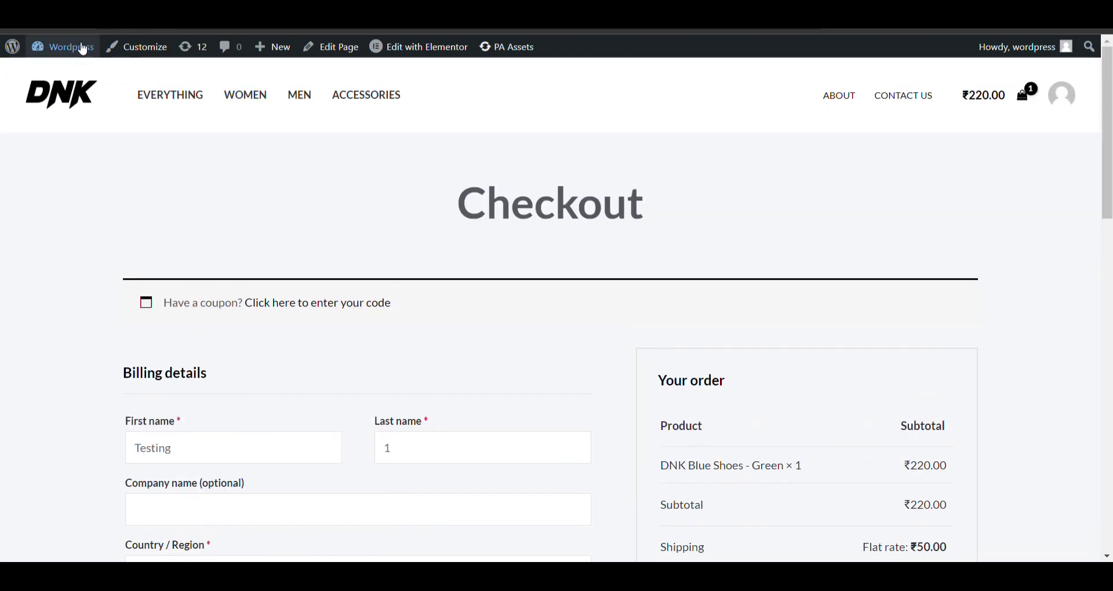
- Go from the store's checkout page to the WordPress dashboard and open the Add New Plugin page
mouse_move(81, 49)
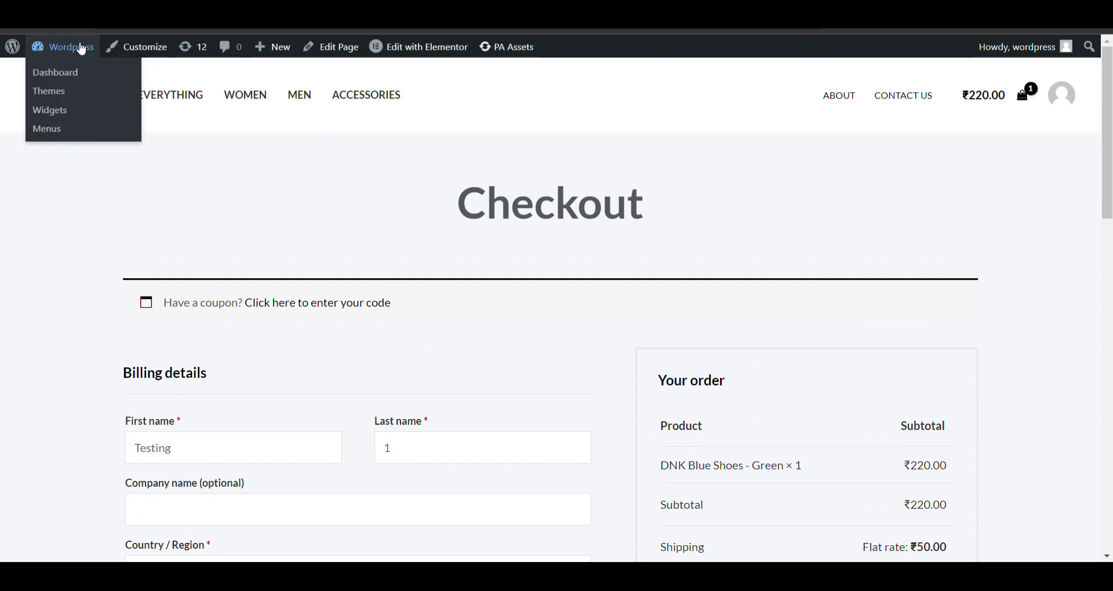
left_click(82, 49)
scroll(41, 353, "down", 4)
mouse_move(68, 375)
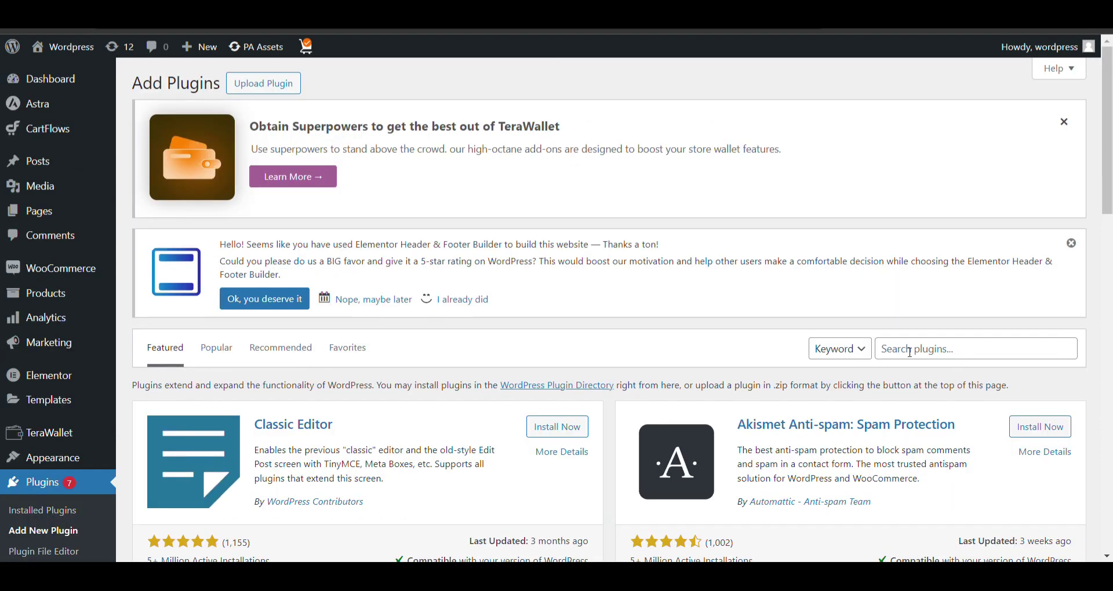
- Search the plugins for "Order Delivery Date for WooCommerce", then install and activate that plugin
left_click(909, 352)
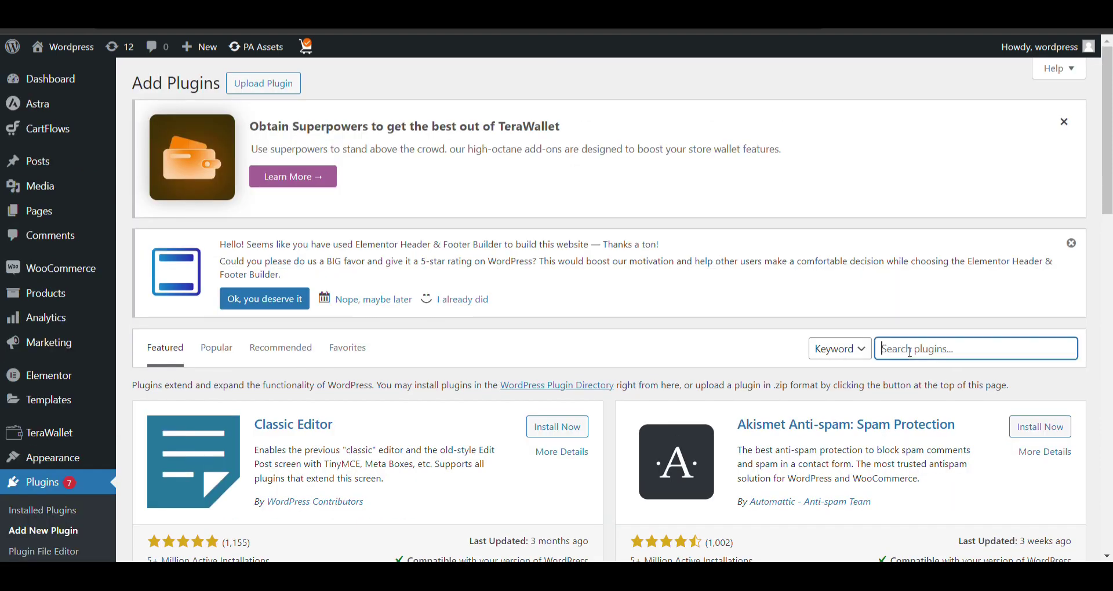
type("Order Delivery Date for WooCommerce")
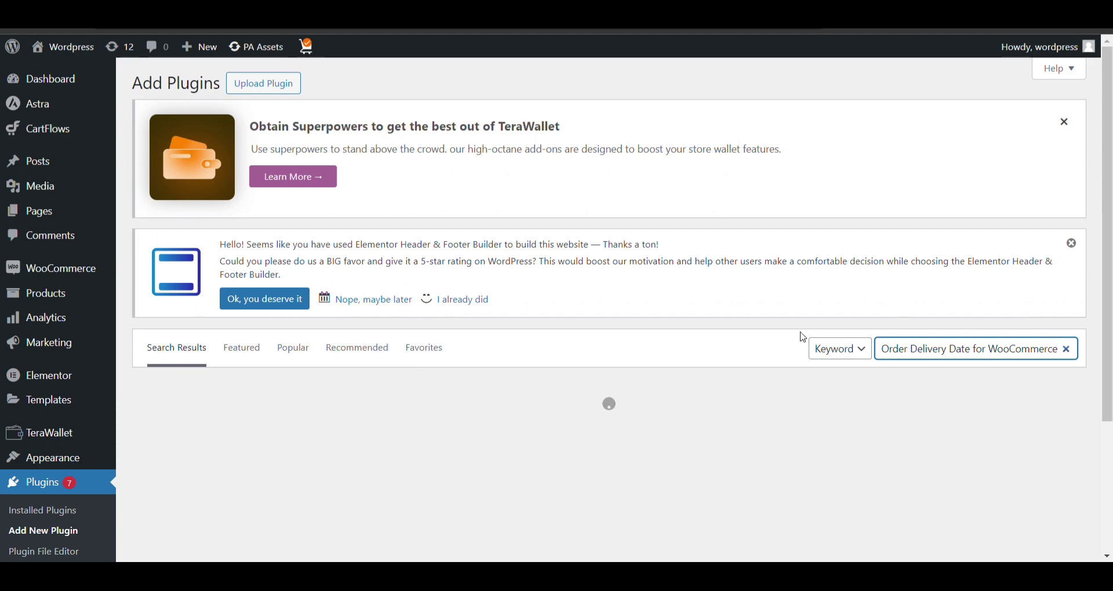
left_click(566, 435)
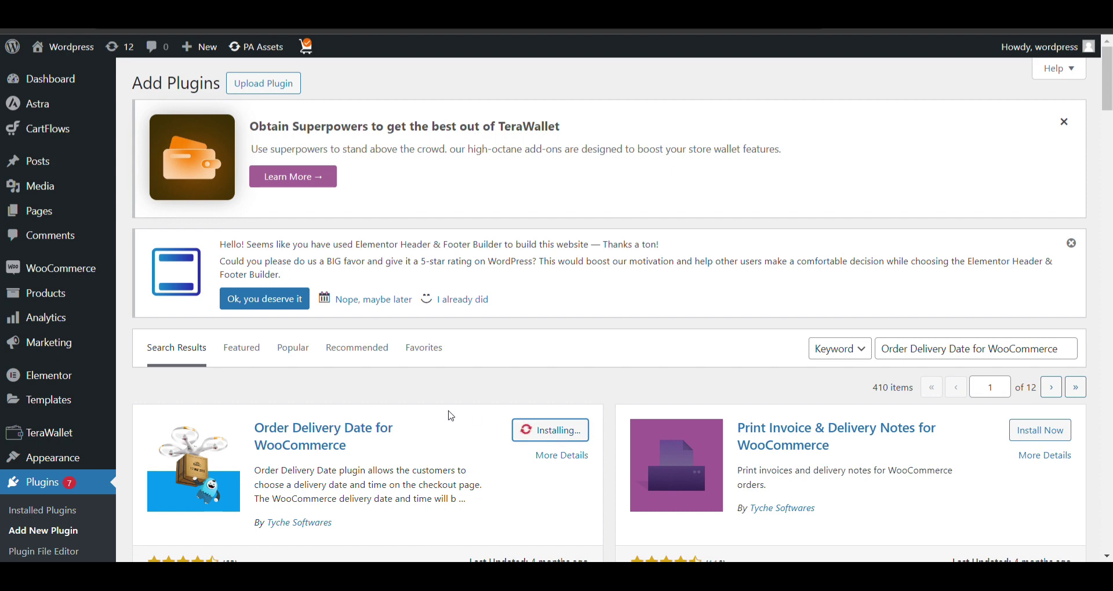
scroll(451, 416, "down", 1)
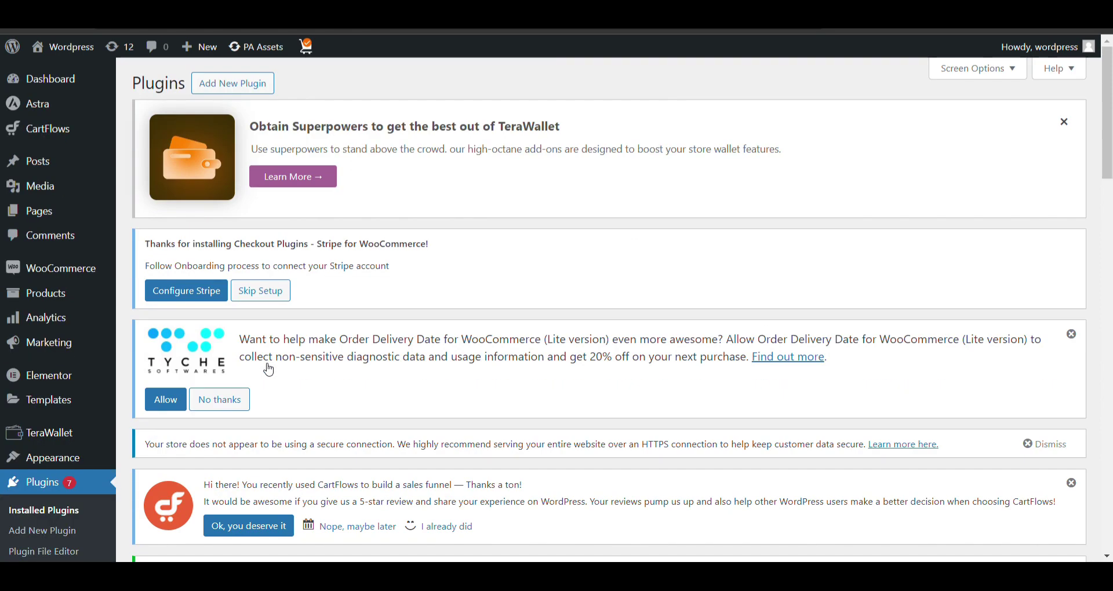
- Open the Order Delivery Date settings and enable delivery date capture on the checkout page
scroll(268, 369, "down", 7)
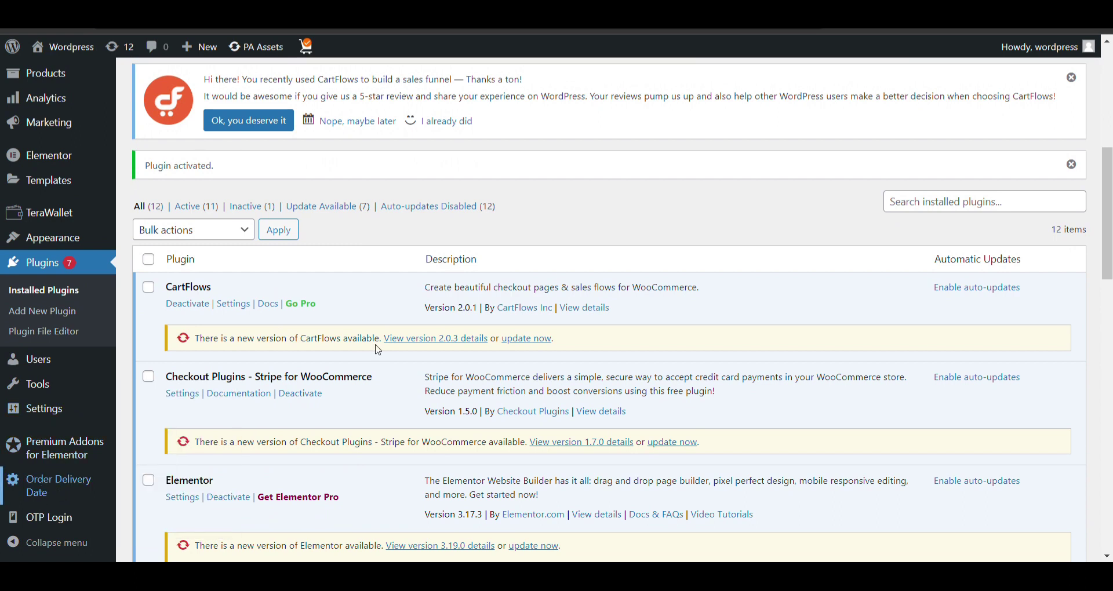
scroll(333, 303, "down", 6)
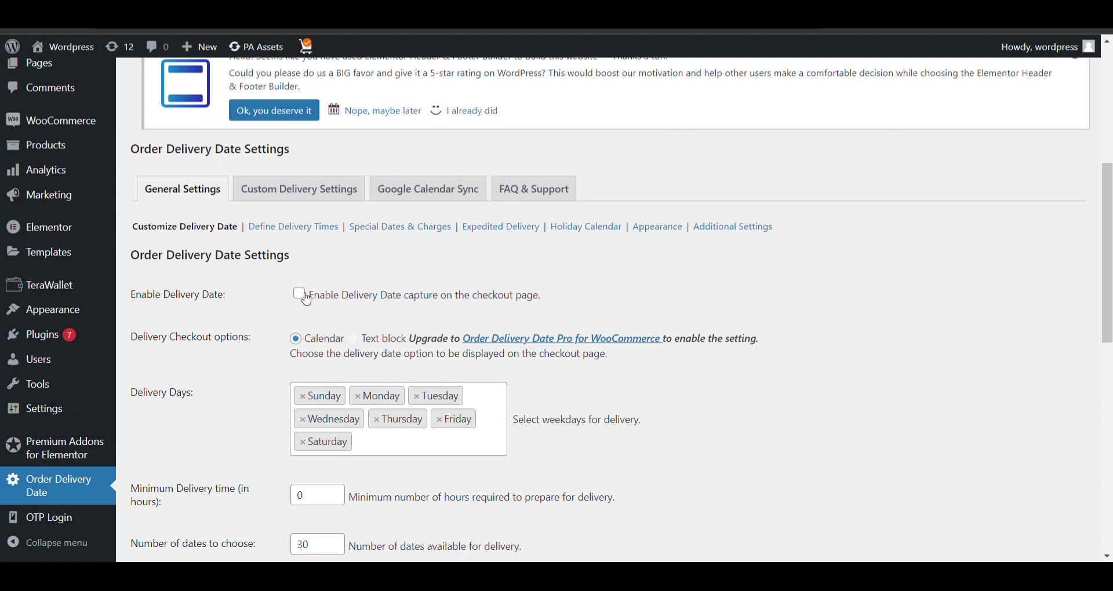
left_click(307, 299)
scroll(331, 302, "down", 1)
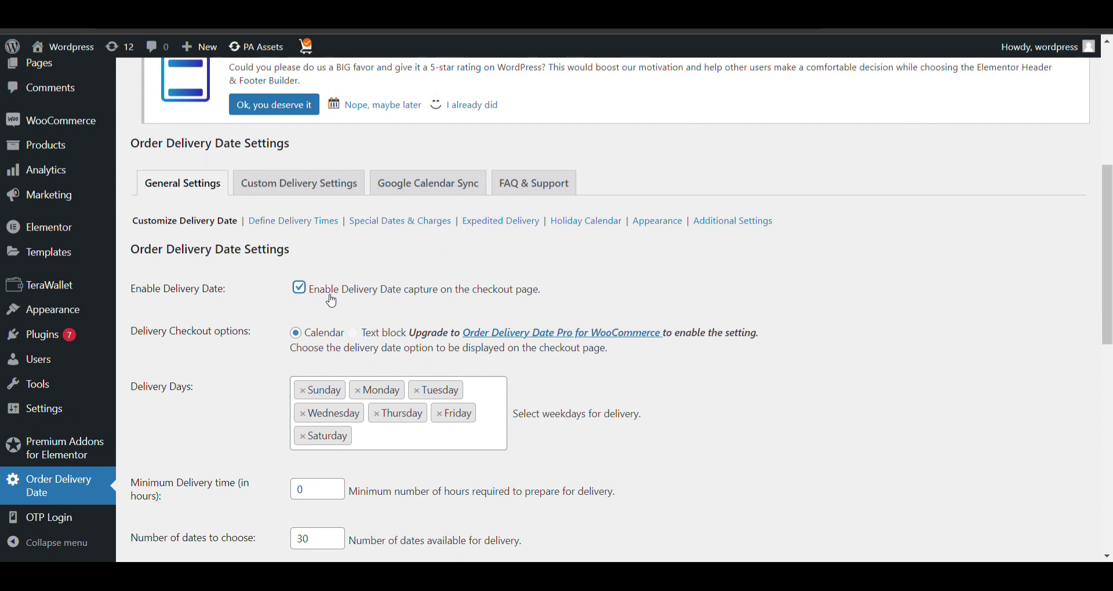
- Remove Monday from the plugin's delivery days
scroll(331, 302, "down", 1)
scroll(306, 335, "down", 2)
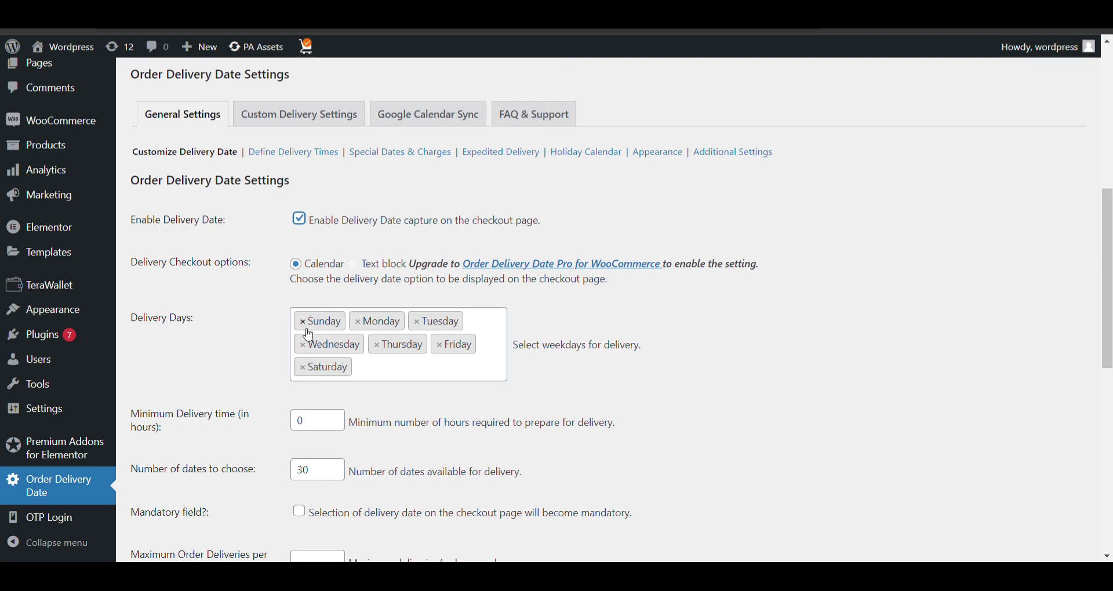
left_click(358, 322)
left_click(688, 381)
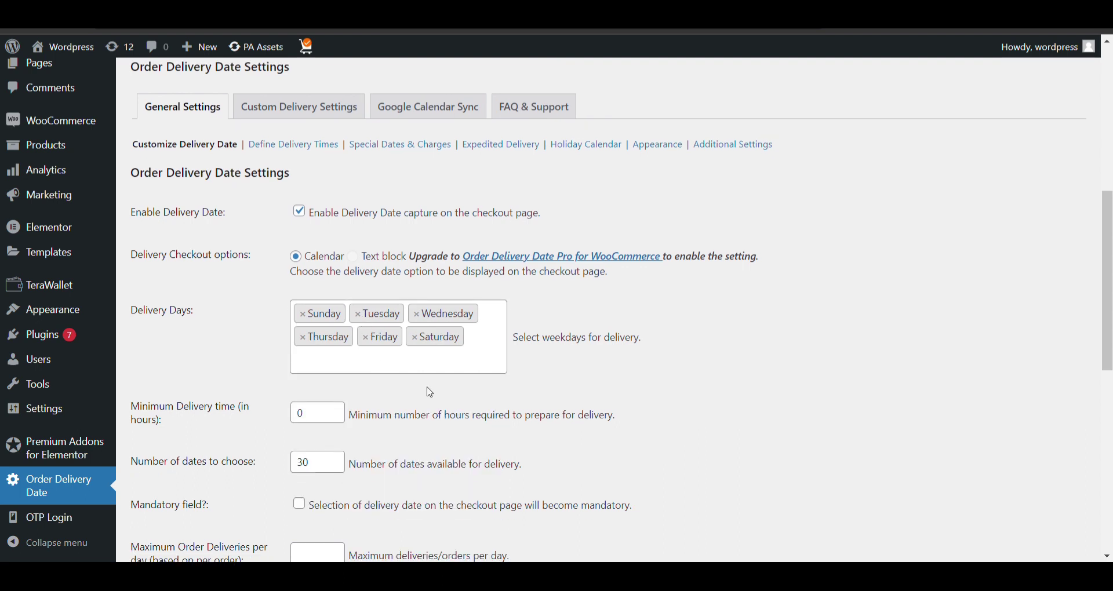
- Set the minimum delivery time to 96 hours
scroll(348, 380, "down", 2)
left_click(313, 330)
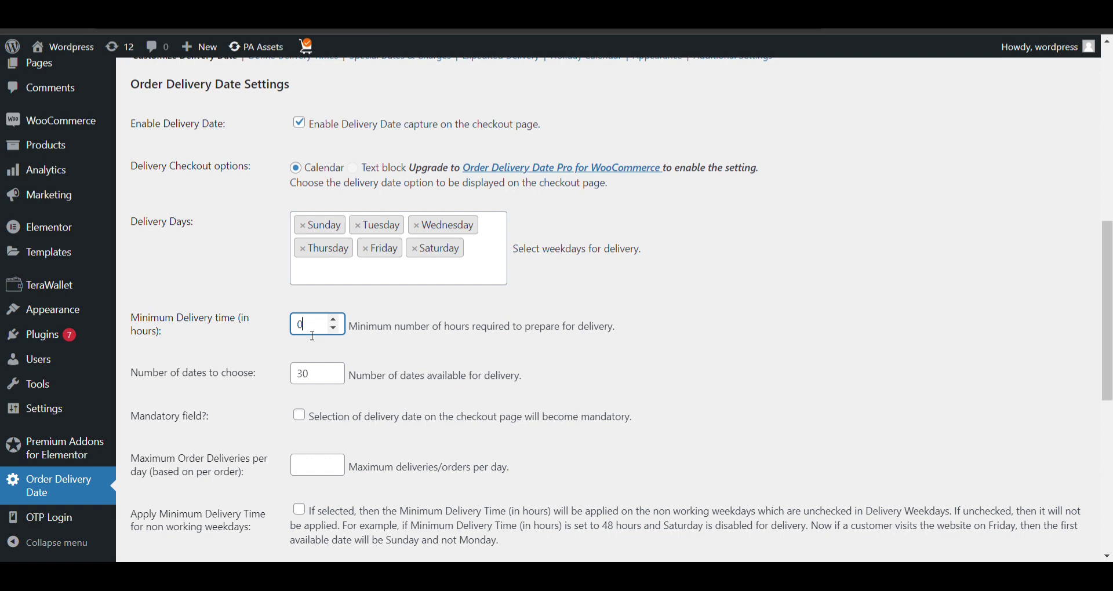
type("96")
key("BackSpace")
key("Right")
scroll(318, 330, "down", 1)
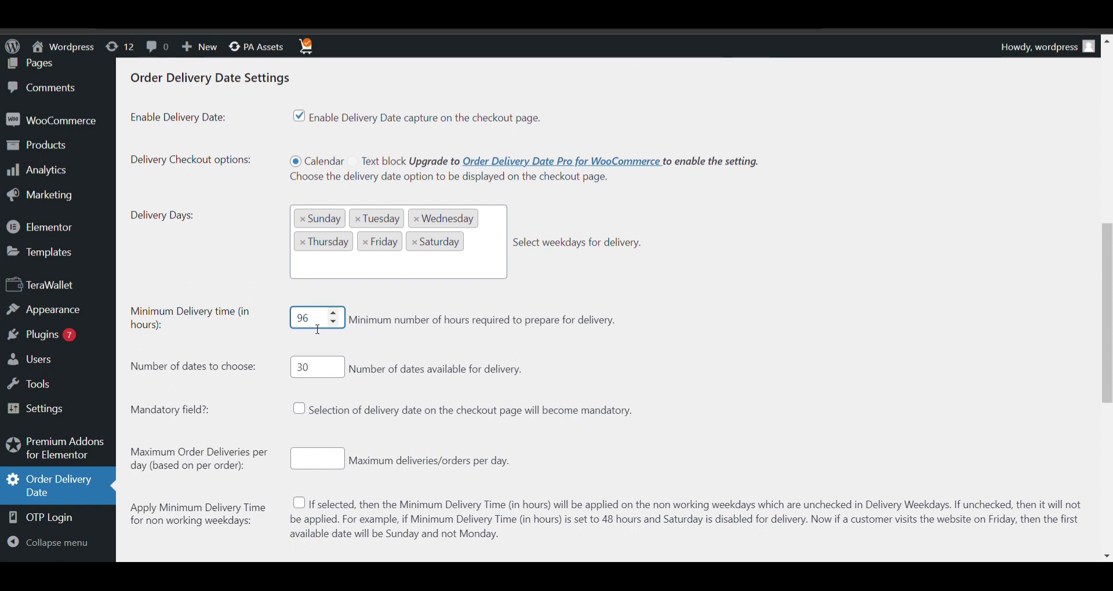
- Set the number of dates to choose to 20 and make delivery date selection mandatory at checkout
scroll(319, 329, "down", 1)
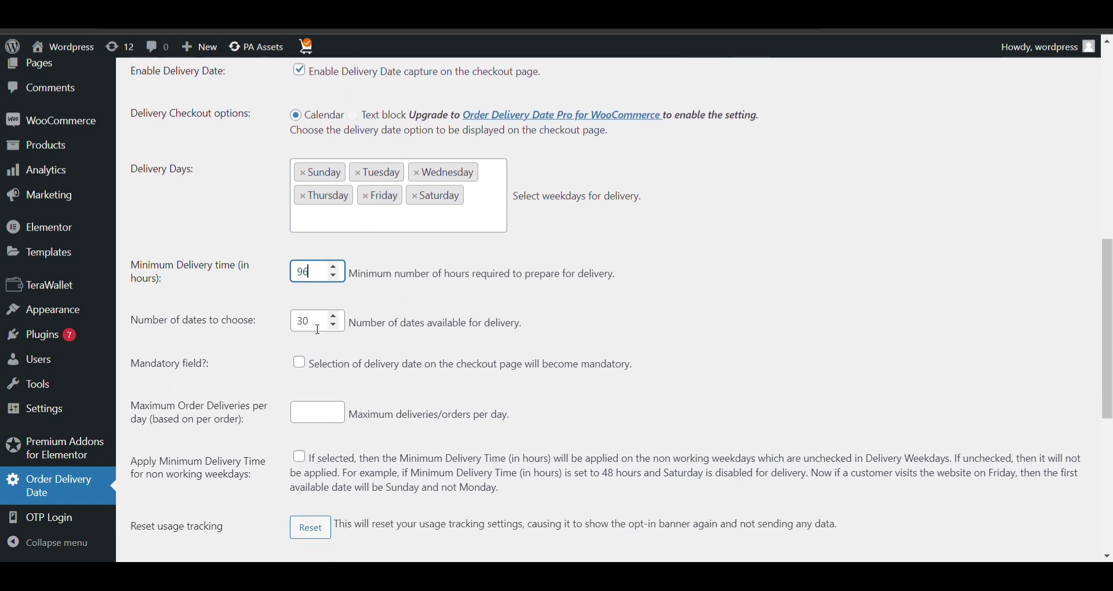
left_click(319, 329)
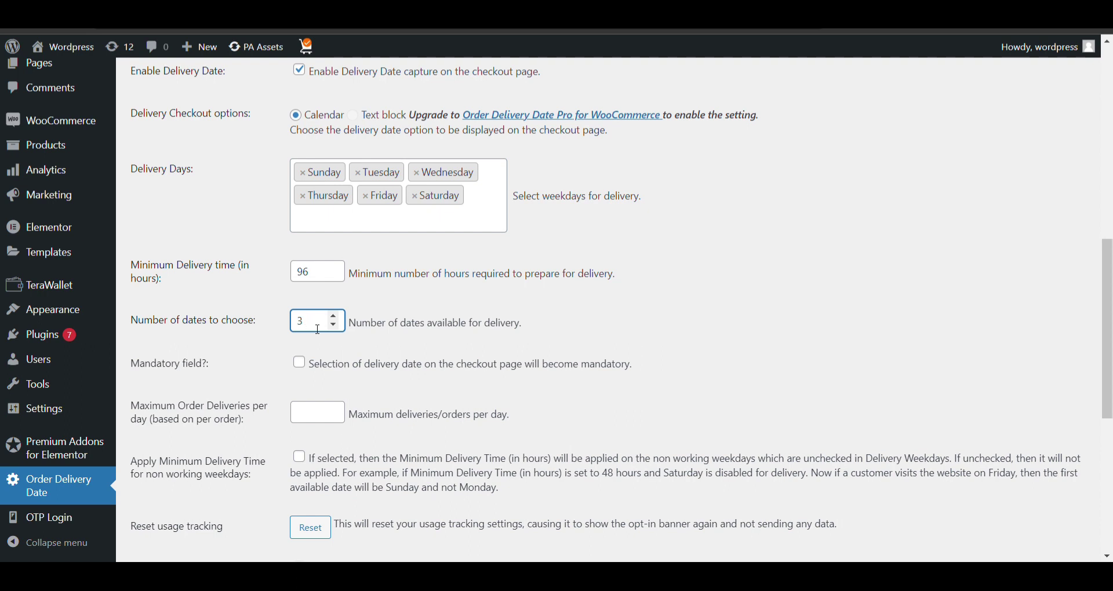
key("BackSpace")
type("20")
scroll(367, 332, "down", 1)
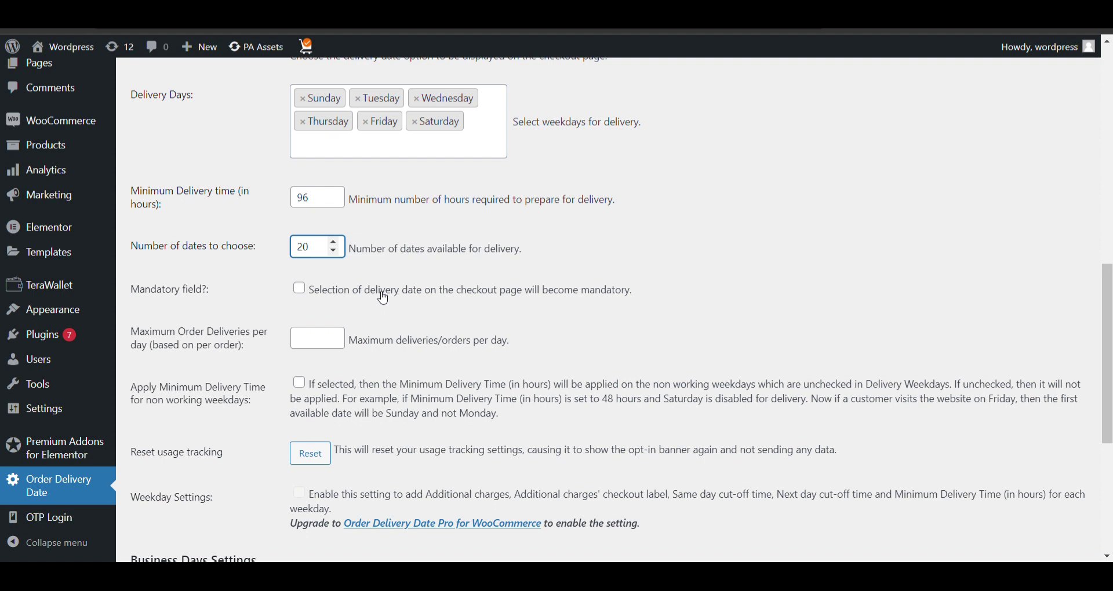
left_click(308, 289)
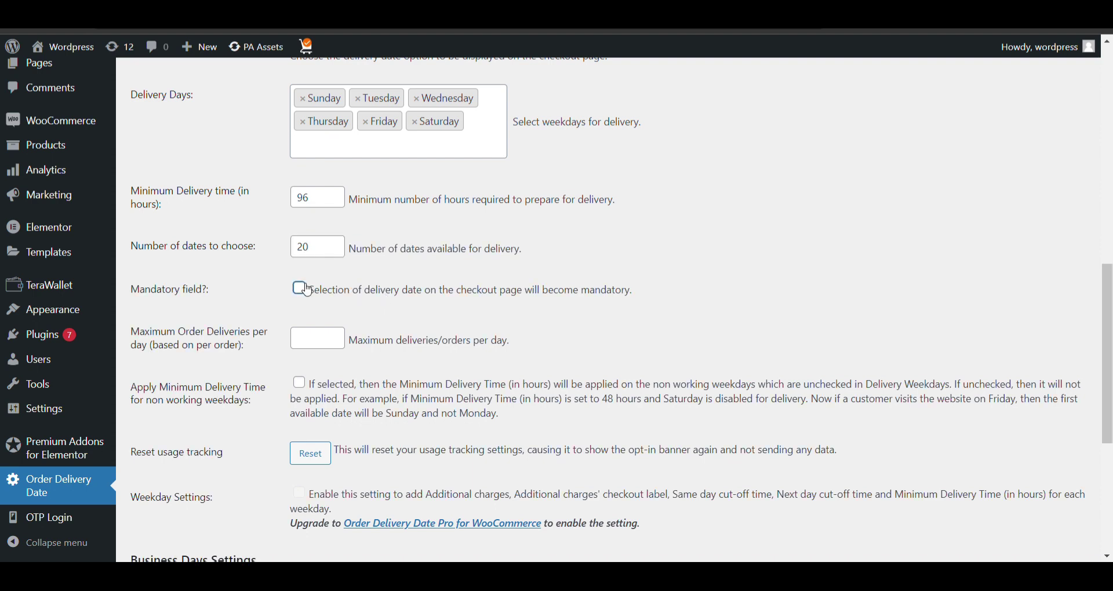
left_click(315, 341)
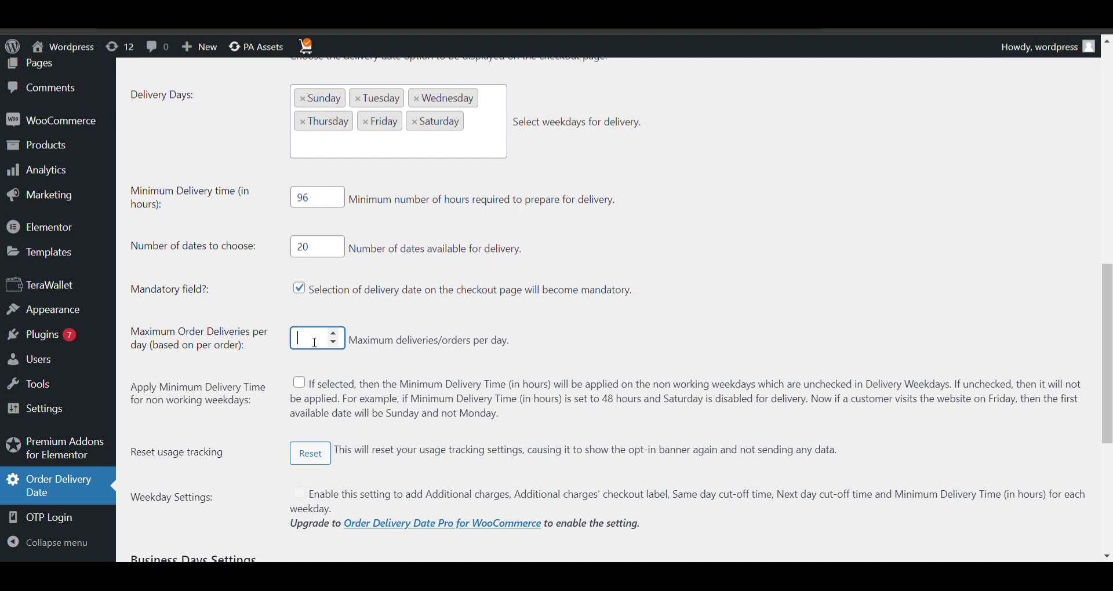
type("10")
key("BackSpace")
key("BackSpace")
scroll(320, 279, "down", 2)
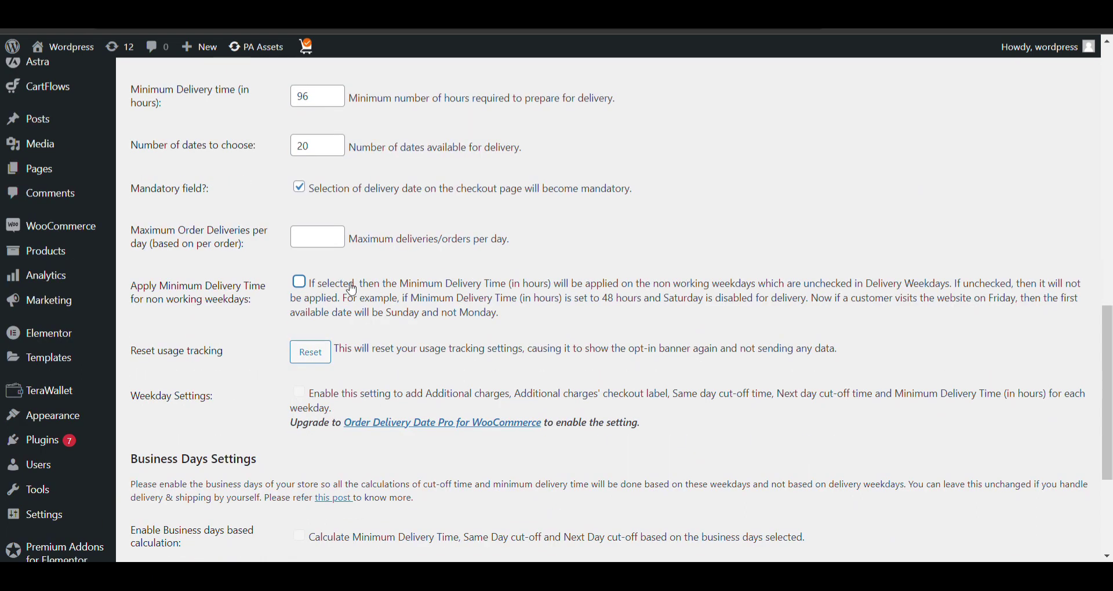
scroll(474, 305, "up", 6)
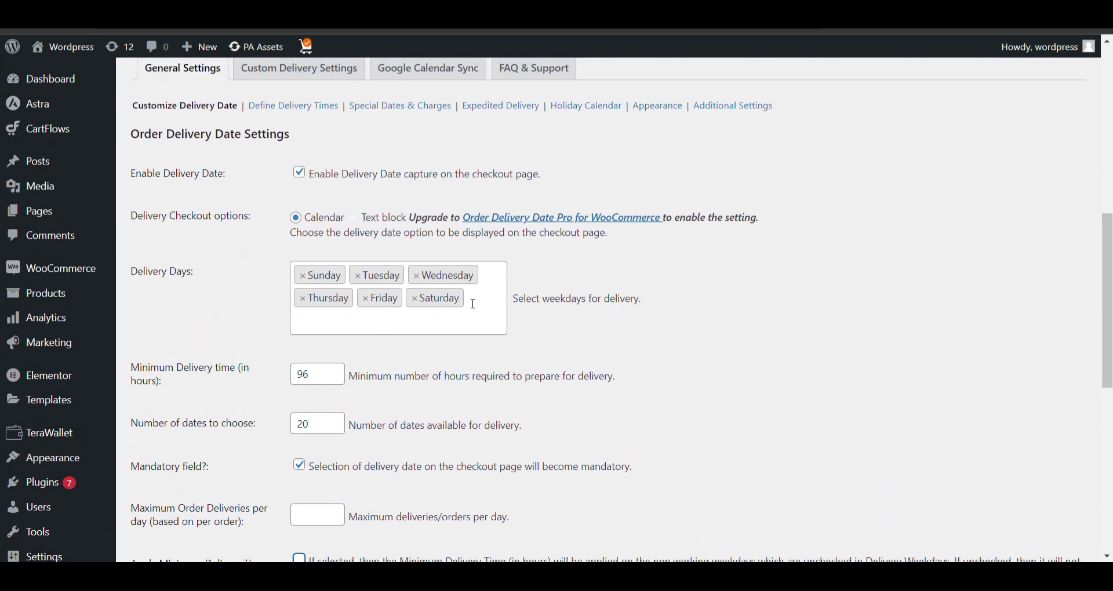
left_click(475, 305)
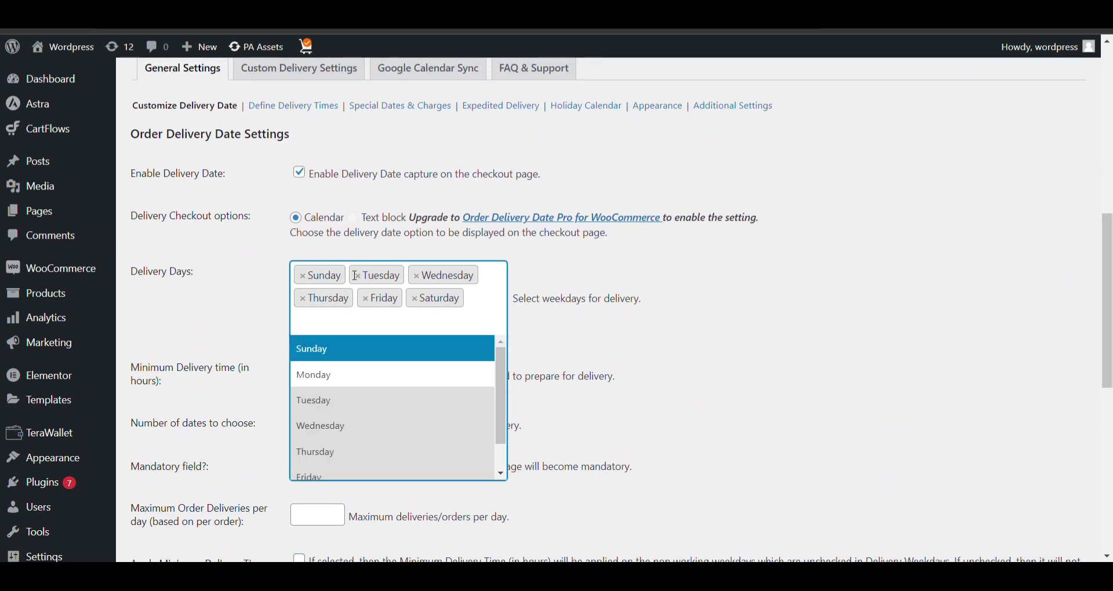
left_click(767, 304)
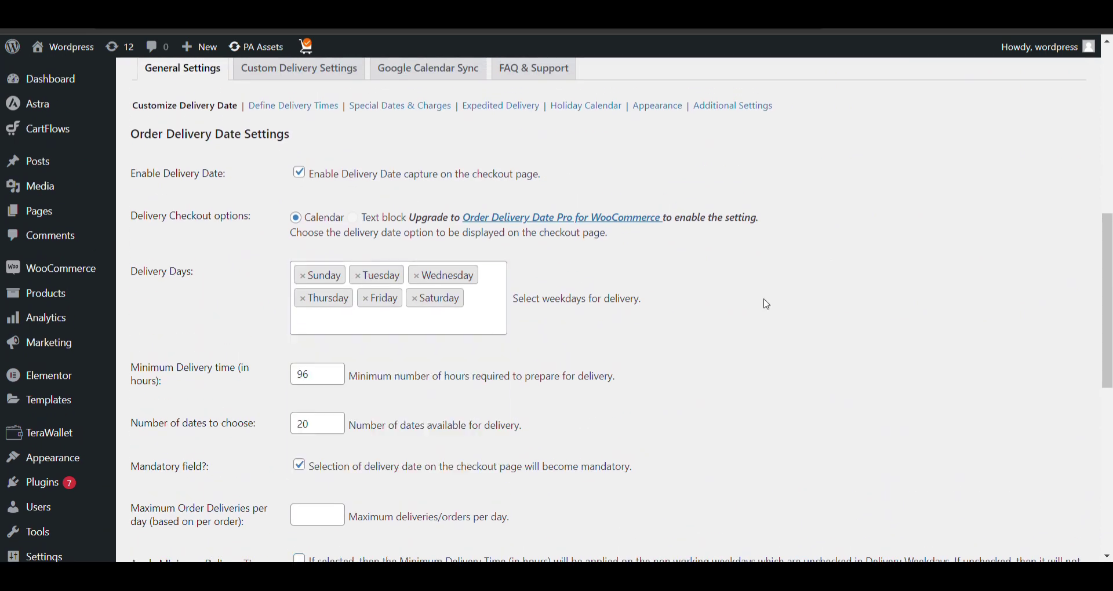
left_click(315, 381)
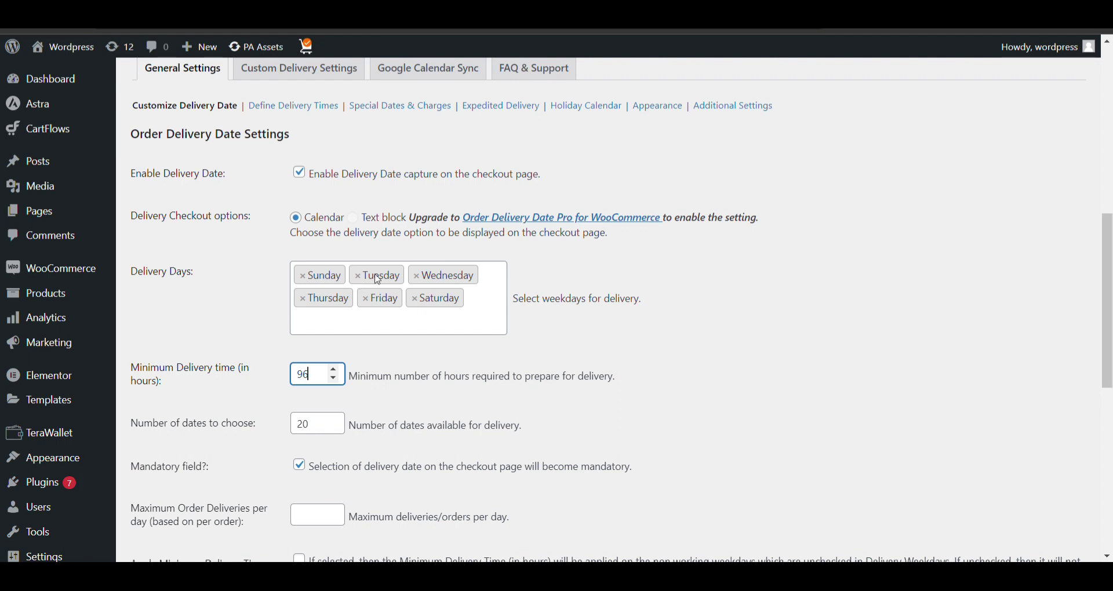
- Enable applying the minimum delivery time to non-working weekdays and save the delivery date settings
scroll(377, 280, "down", 4)
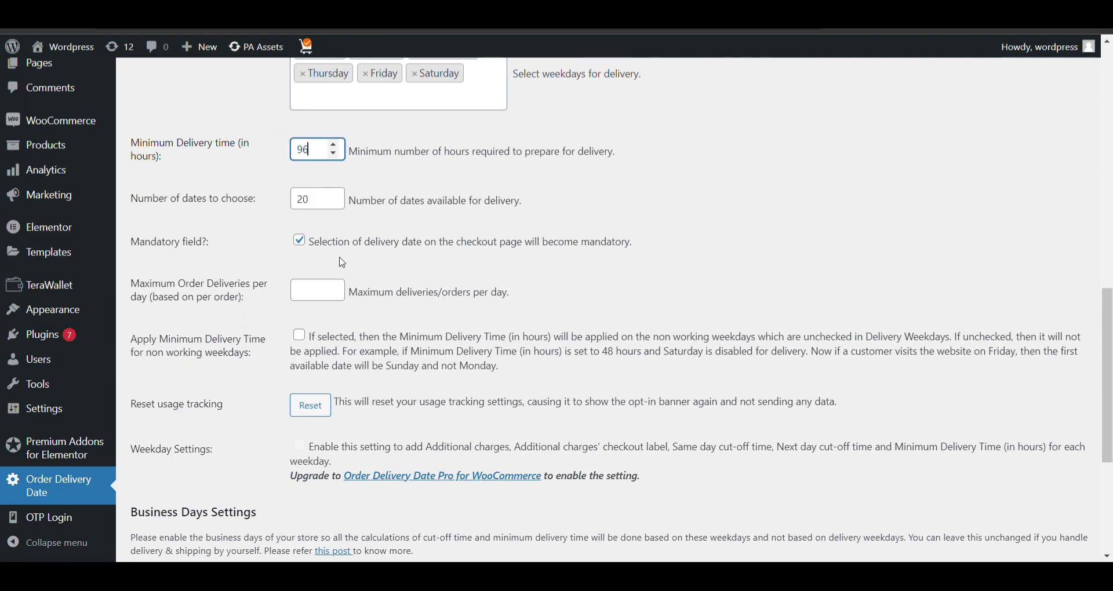
left_click(309, 339)
scroll(310, 340, "down", 5)
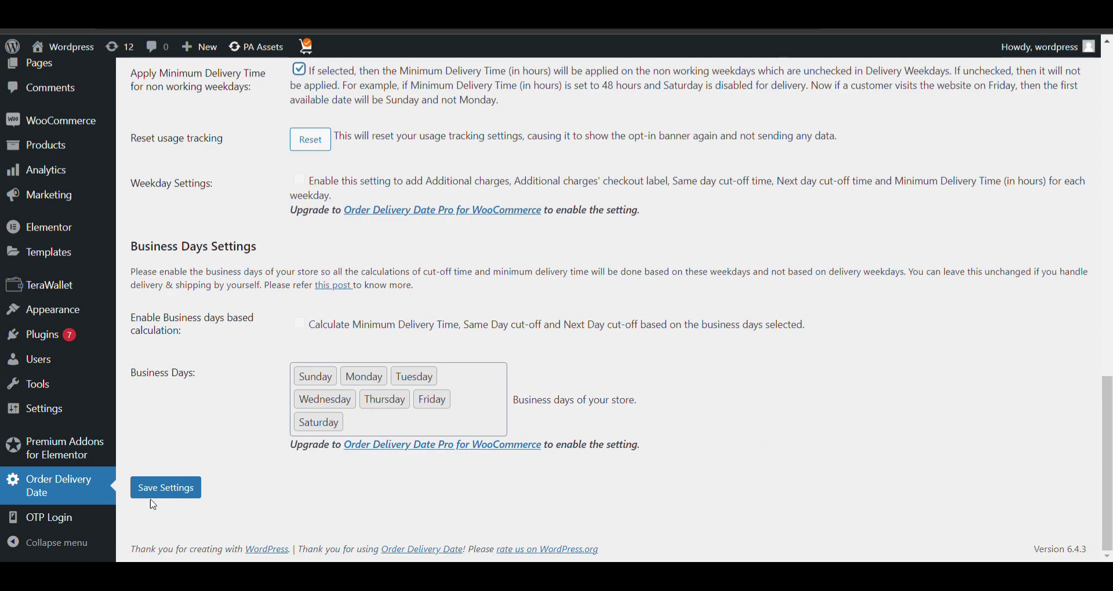
left_click(174, 487)
scroll(321, 299, "up", 5)
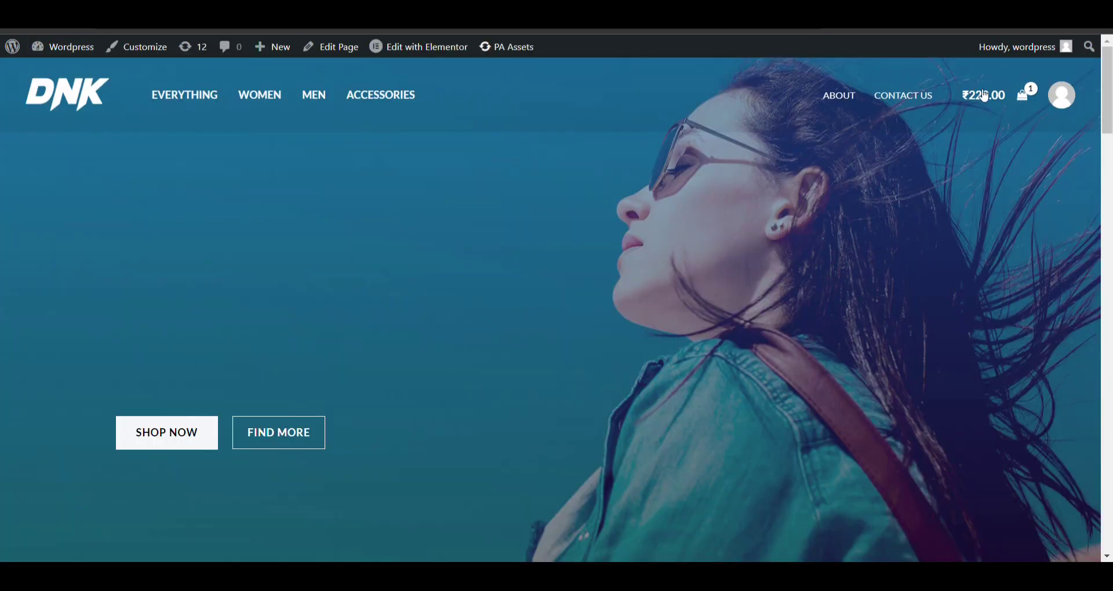
- Open the store's checkout page and check which dates can be selected in the Delivery Date calendar
left_click(1000, 98)
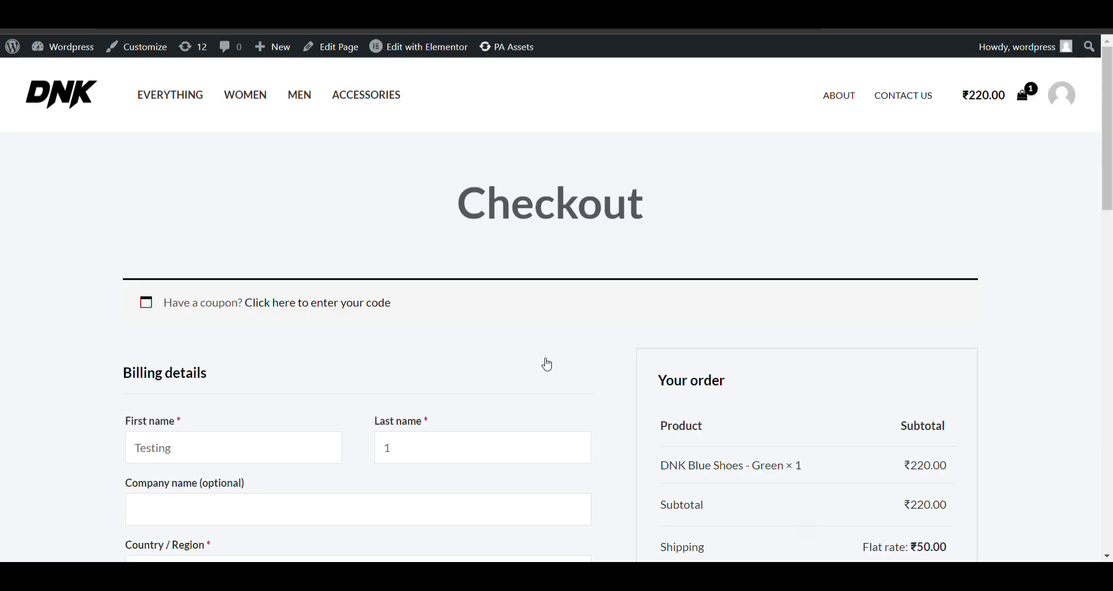
scroll(544, 363, "down", 10)
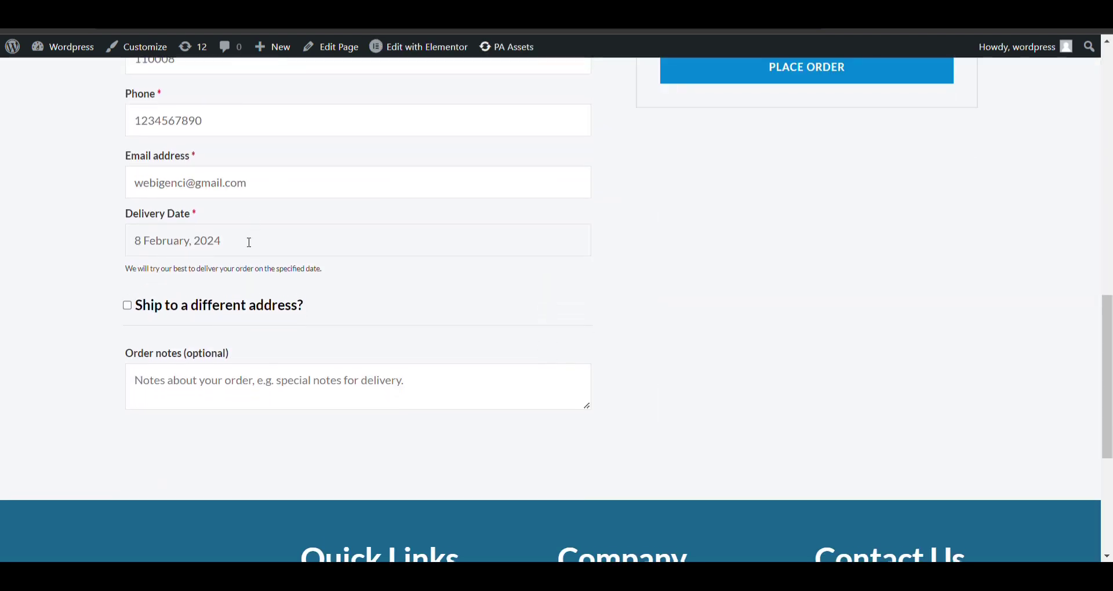
left_click(249, 242)
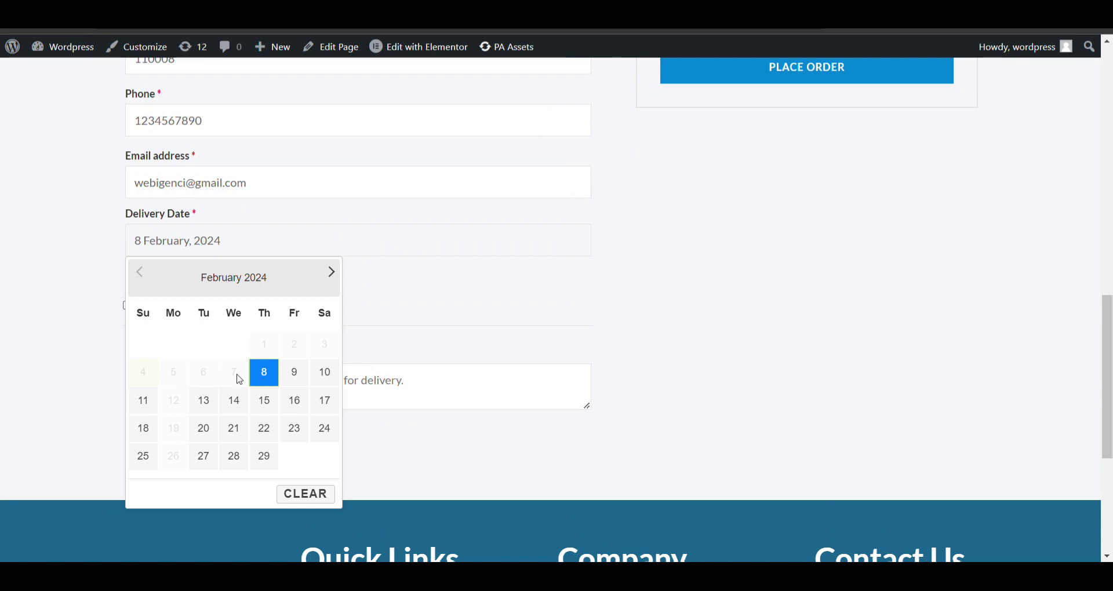
left_click(367, 269)
scroll(366, 269, "up", 4)
scroll(368, 268, "down", 2)
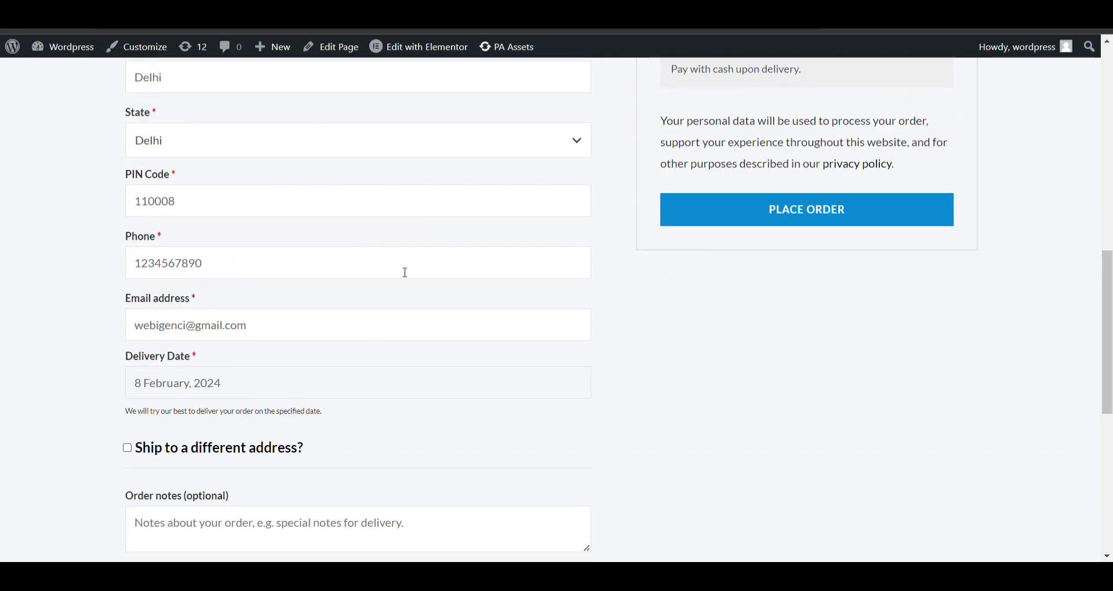
left_click(230, 397)
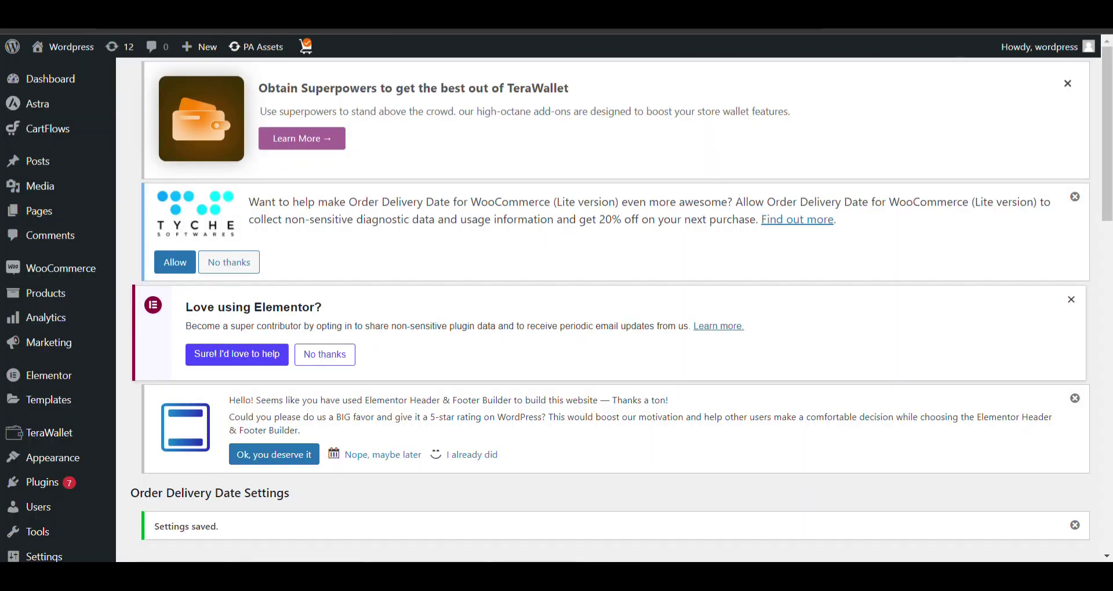
- Go to the plugin's Define Delivery Times settings and enable time slot capture for the checkout page
scroll(330, 308, "down", 5)
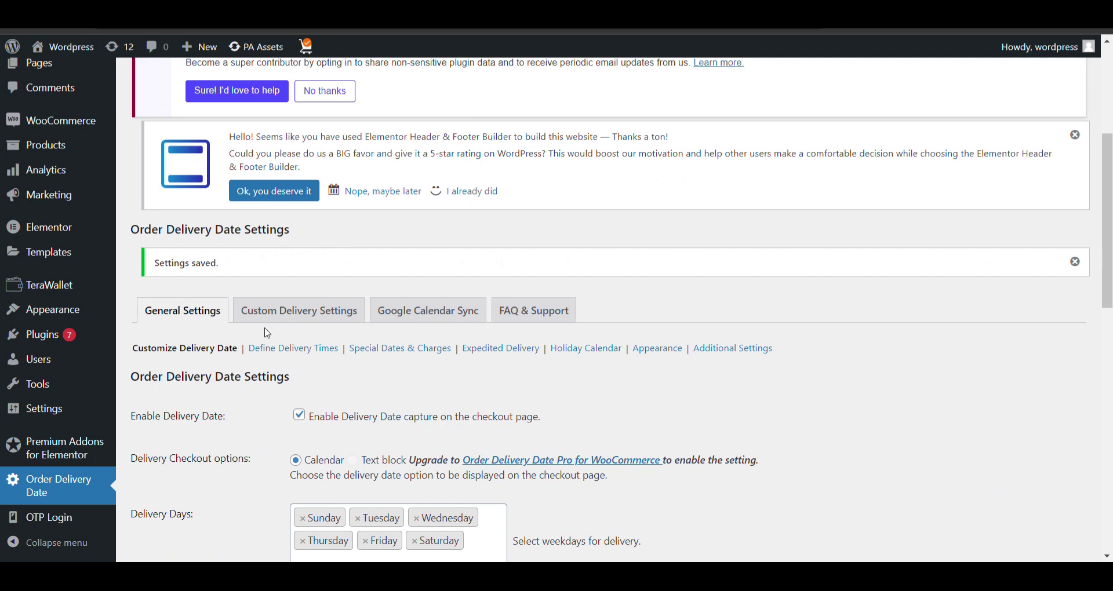
left_click(287, 352)
scroll(296, 348, "down", 5)
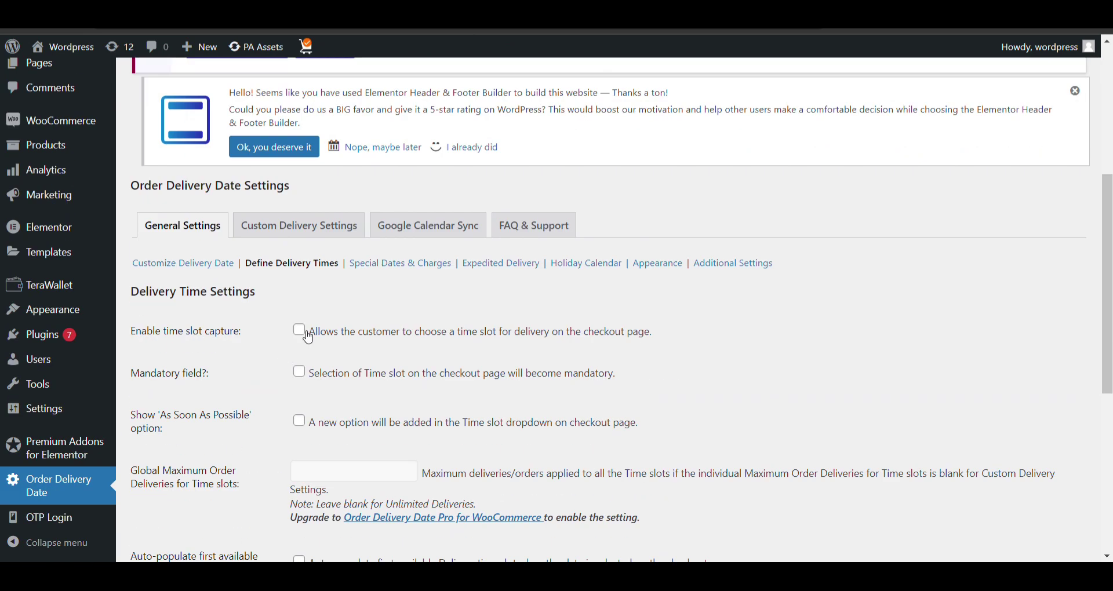
left_click(301, 332)
scroll(347, 325, "down", 1)
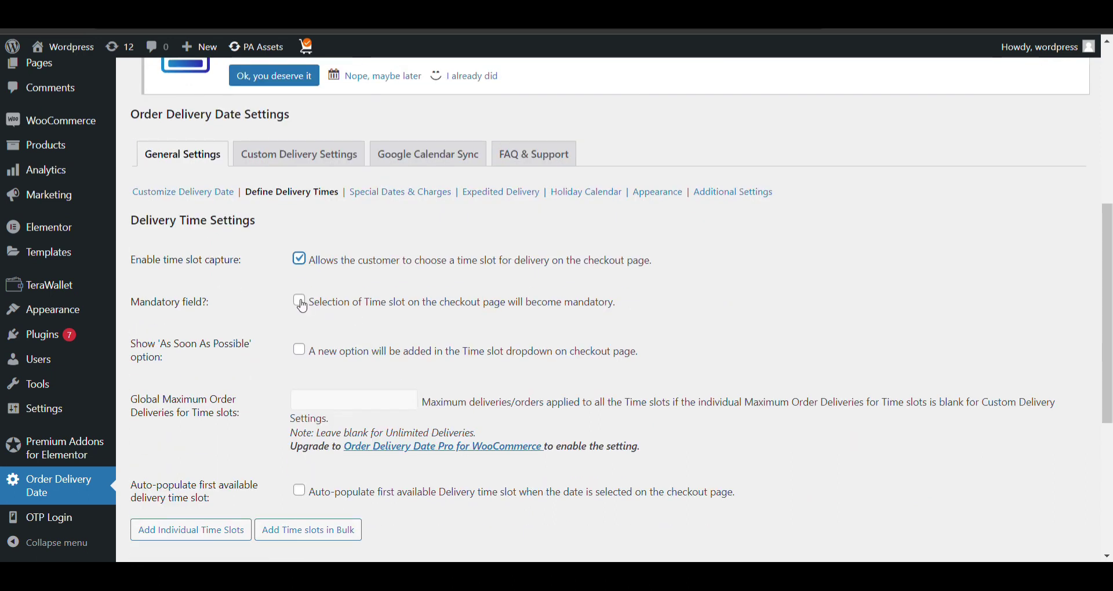
left_click(311, 307)
scroll(325, 318, "down", 1)
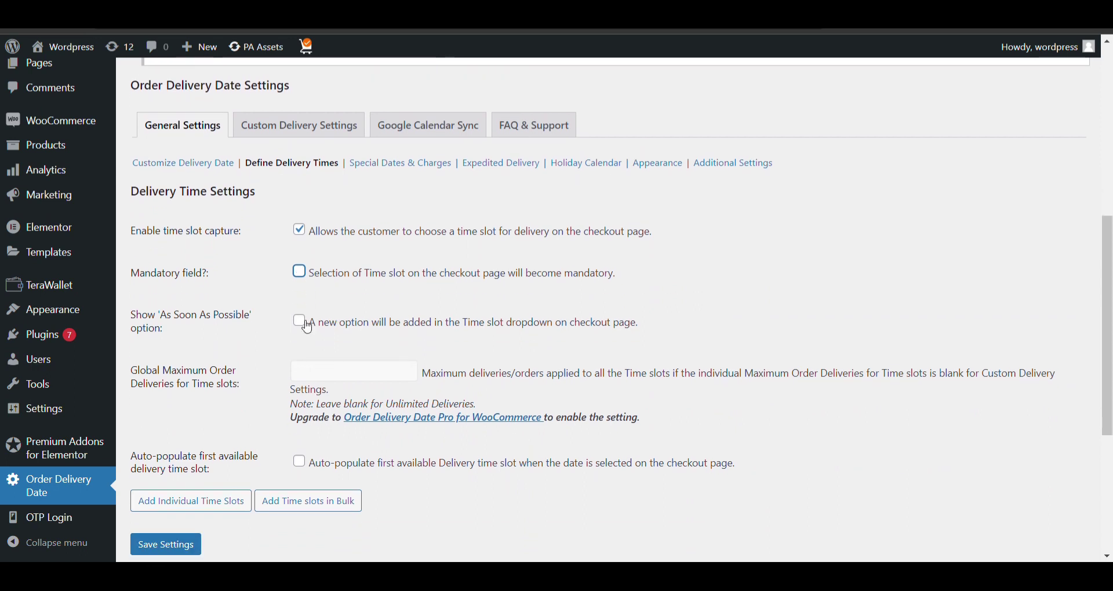
left_click(307, 328)
left_click(304, 327)
- Open the form for adding delivery time slots in bulk
scroll(301, 318, "down", 2)
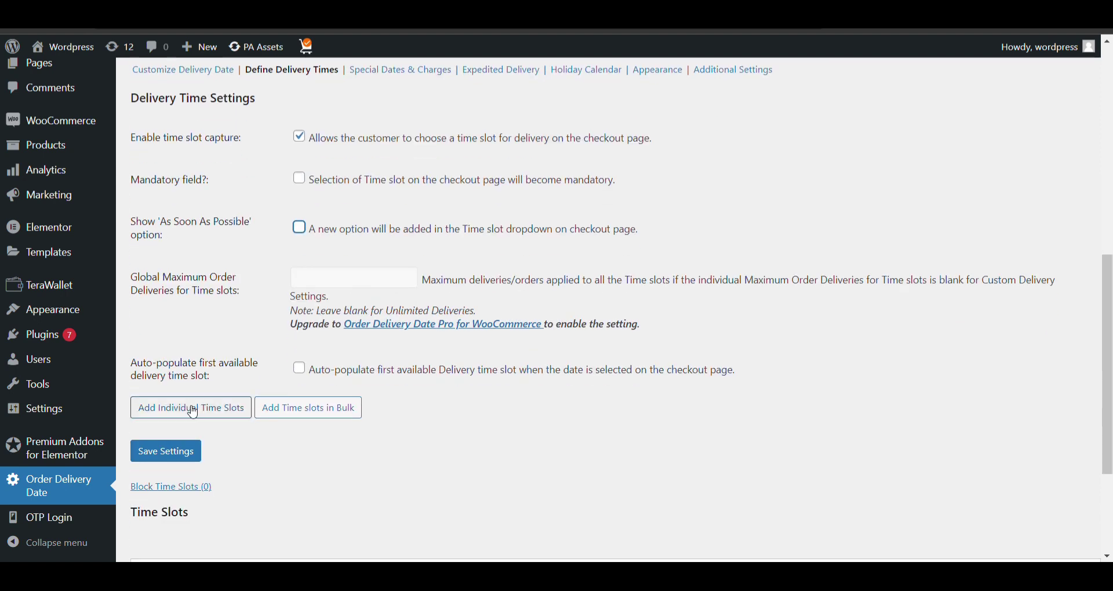
scroll(216, 413, "down", 2)
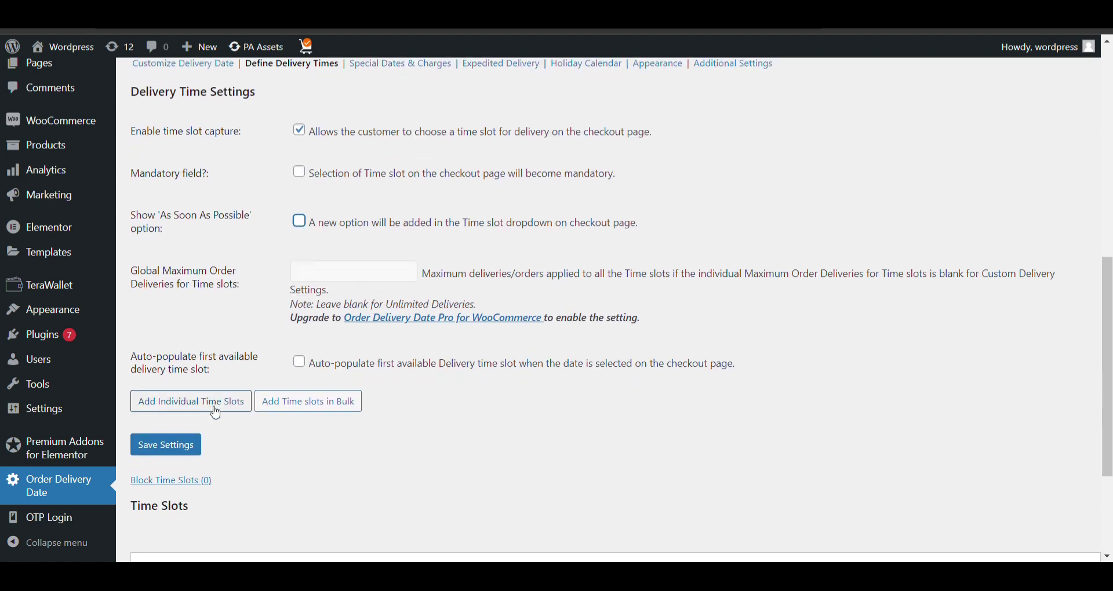
scroll(215, 413, "up", 2)
scroll(216, 413, "down", 2)
scroll(216, 413, "down", 2)
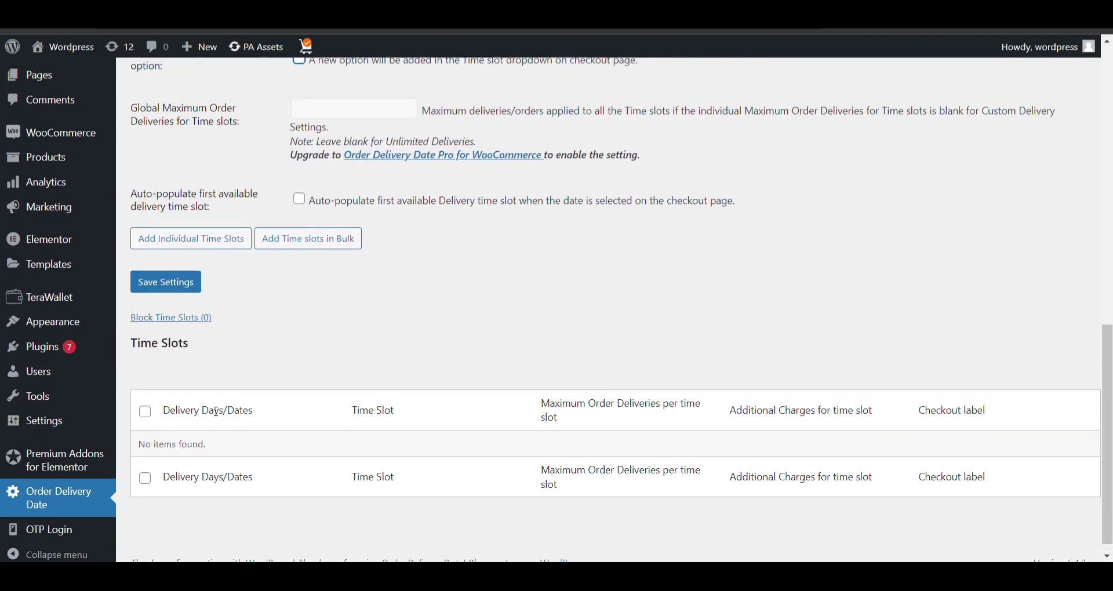
left_click(299, 290)
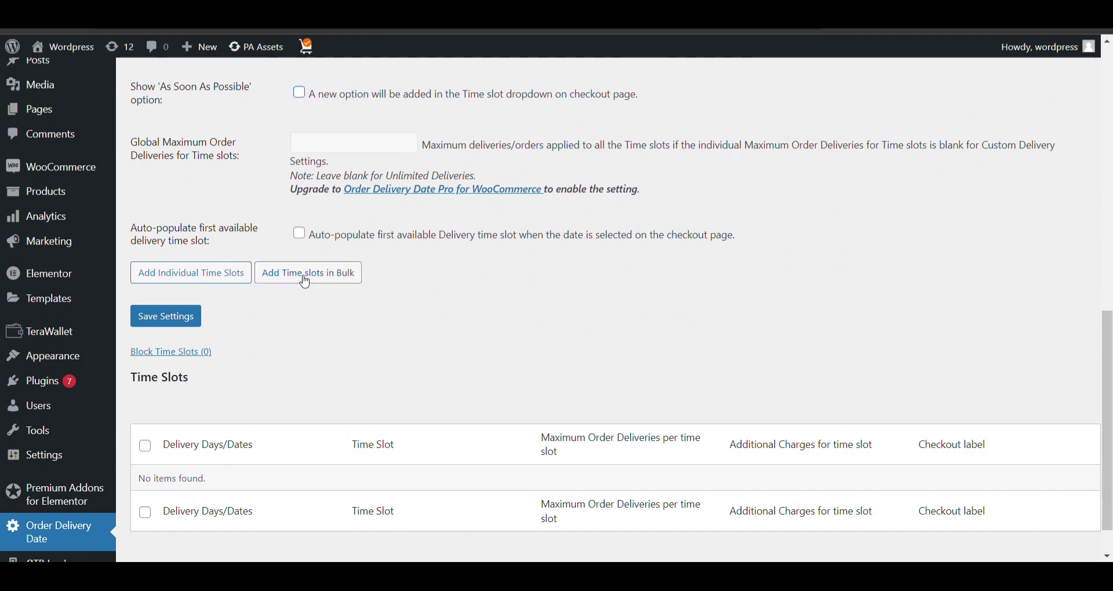
scroll(304, 285, "down", 2)
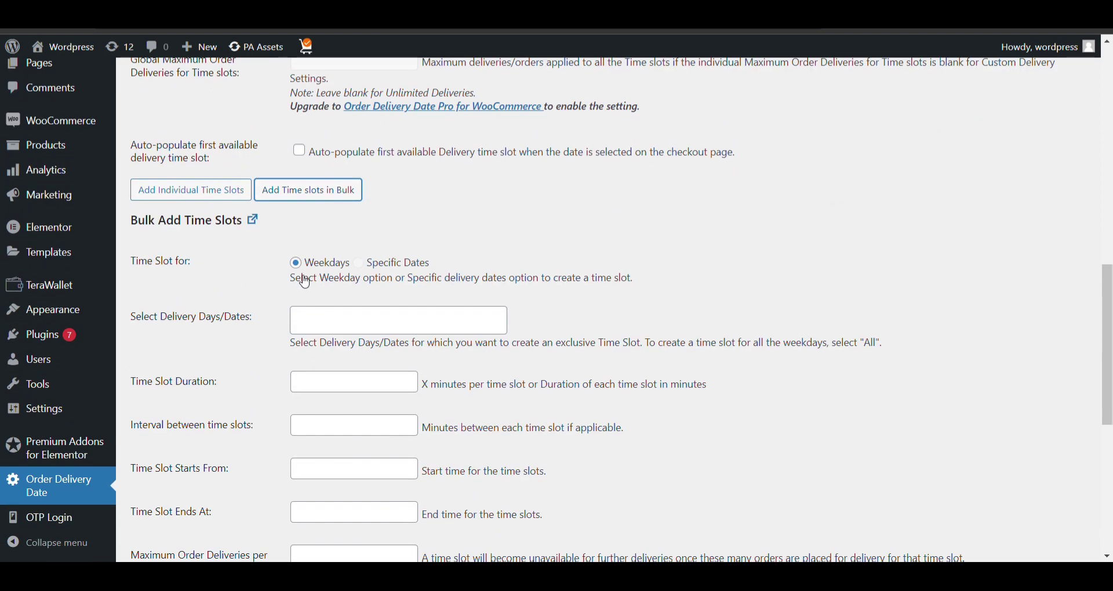
- Set the bulk time slots' delivery days to All, keeping the slots based on weekdays
scroll(305, 283, "down", 3)
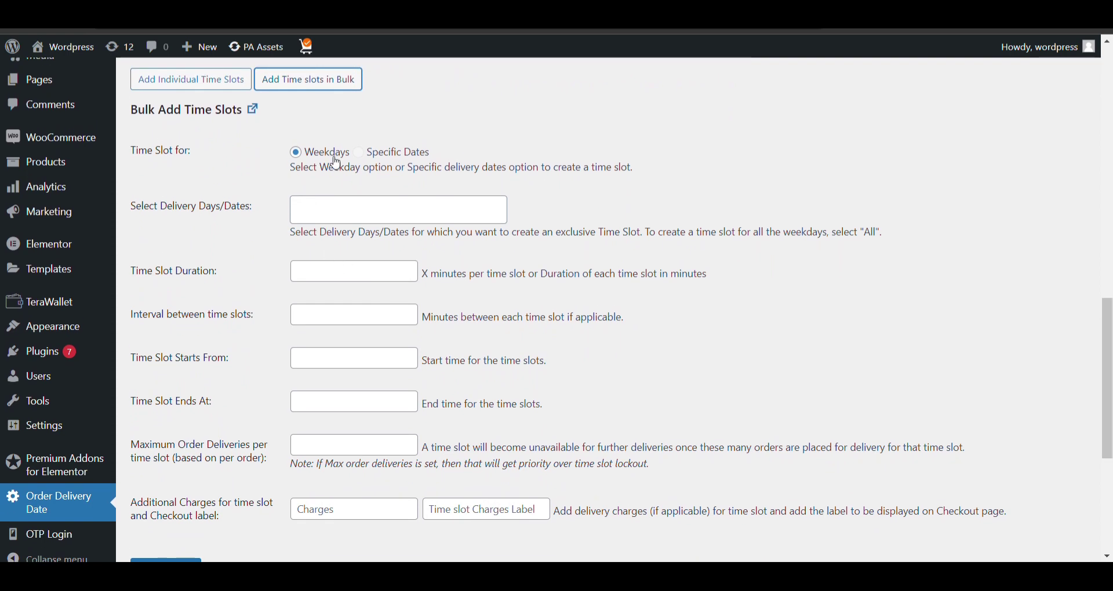
left_click(346, 210)
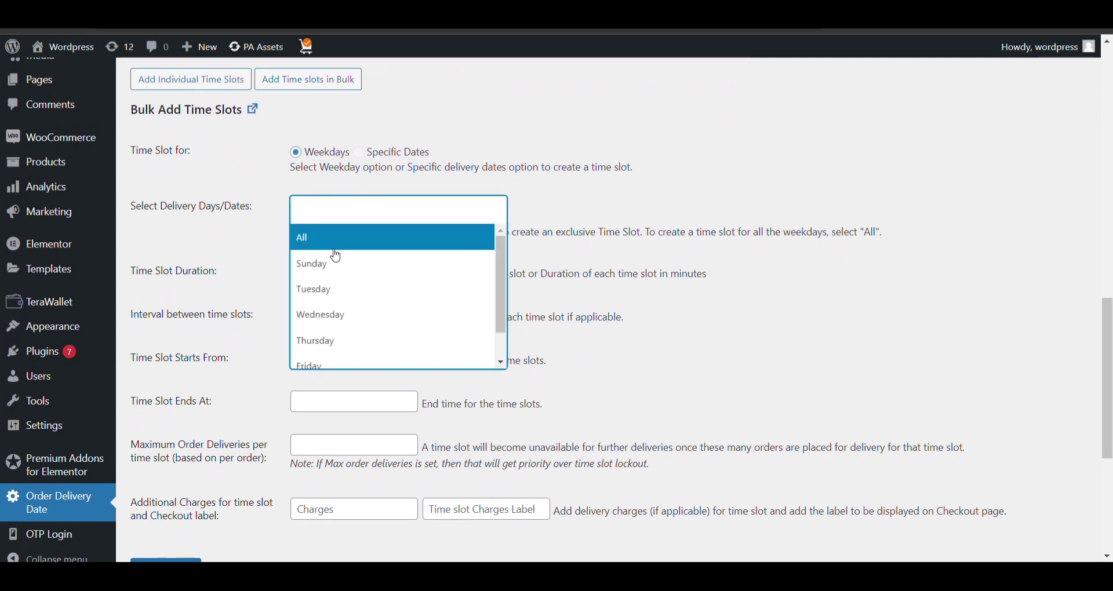
left_click(339, 246)
left_click(394, 221)
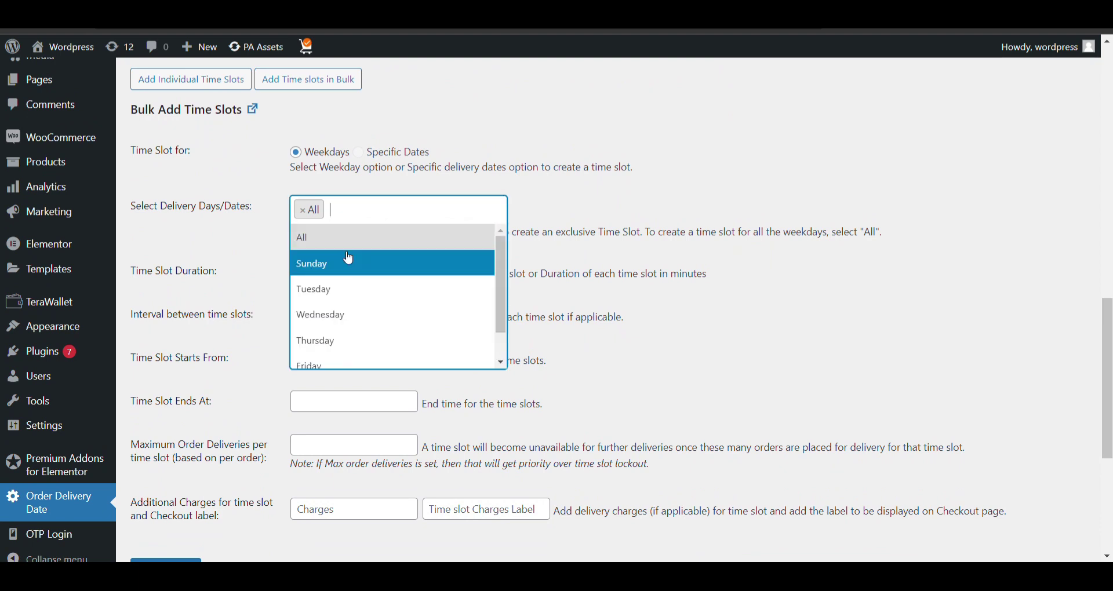
left_click(367, 258)
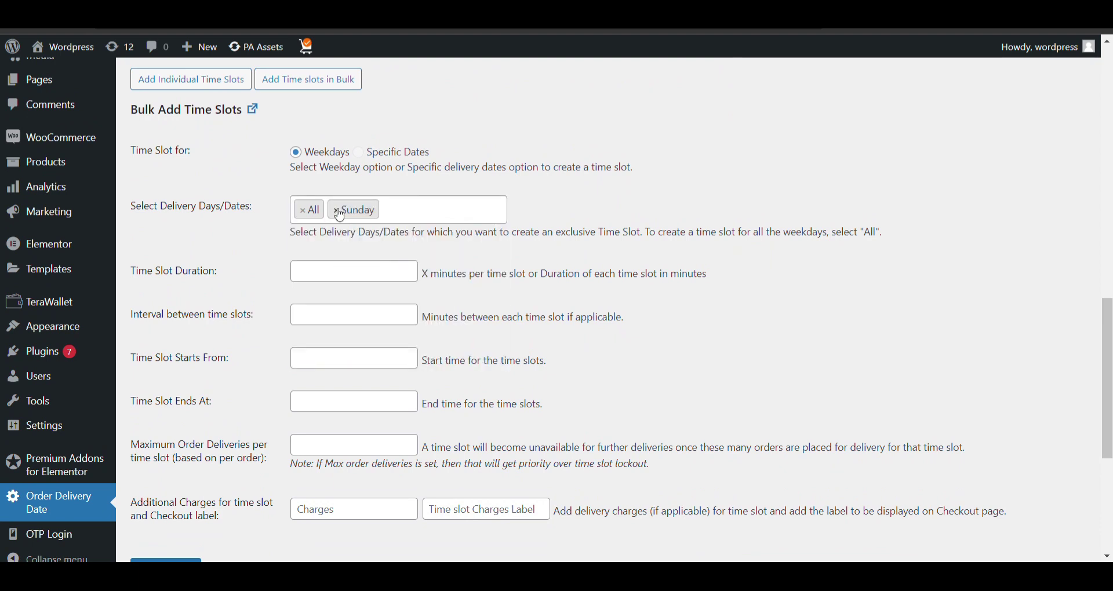
left_click(340, 211)
left_click(332, 250)
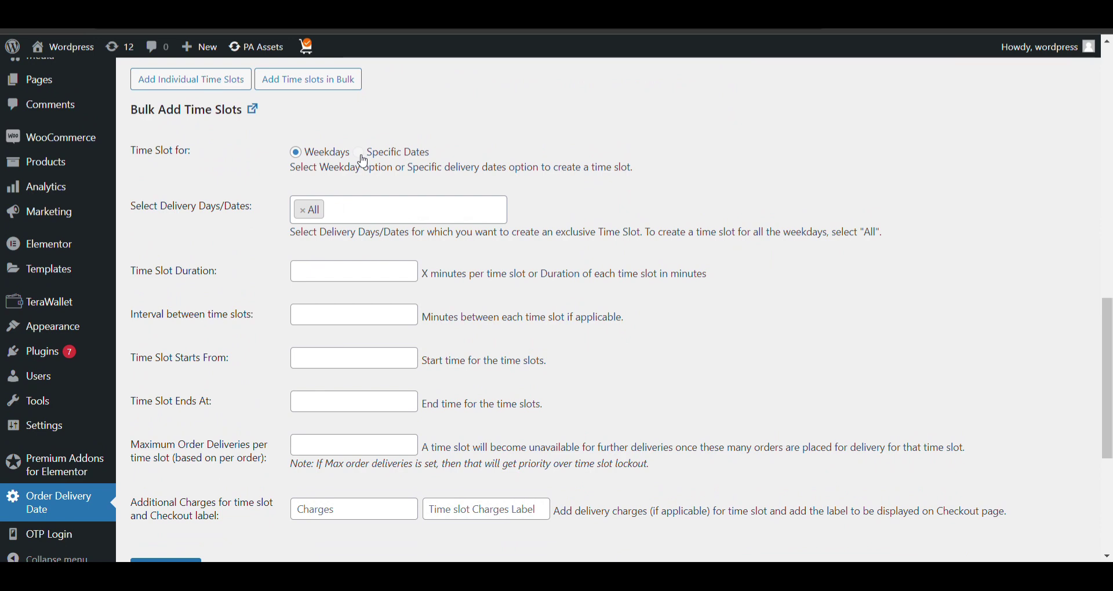
- Set the time slot duration to 180 minutes and the interval between time slots to 30 minutes
left_click(350, 275)
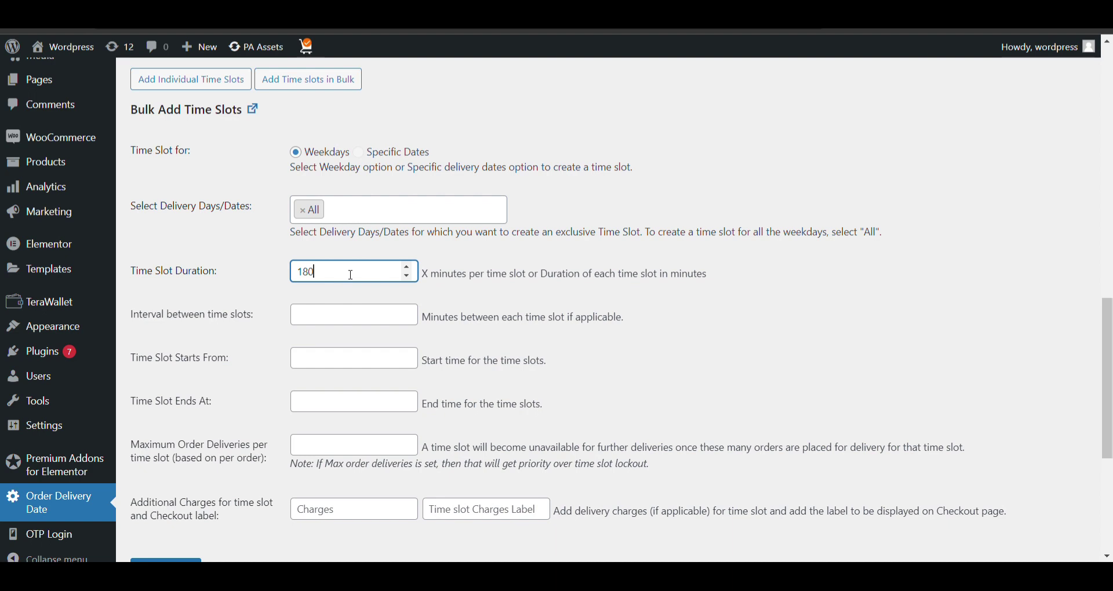
left_click(342, 316)
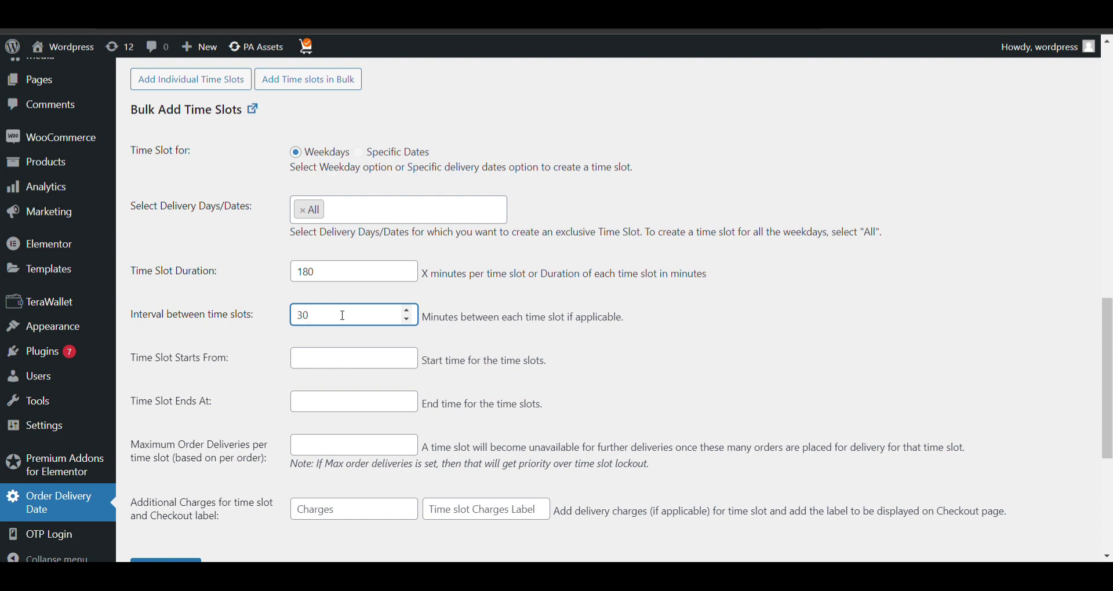
- Set the bulk time slots to start from 10:00 and end at 18:00
left_click(350, 365)
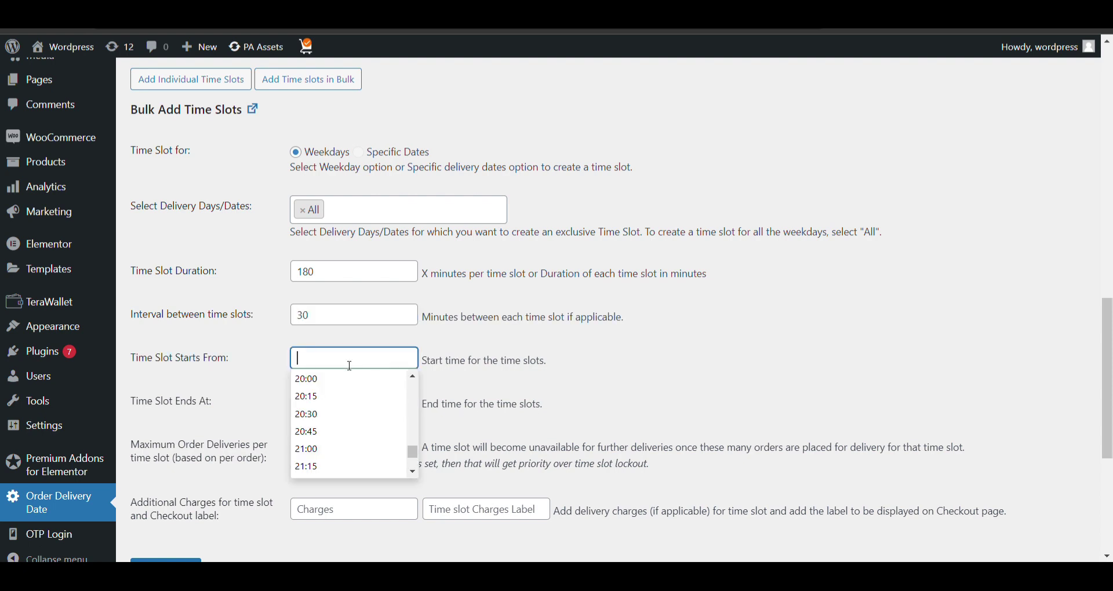
scroll(333, 395, "down", 5)
scroll(335, 397, "up", 5)
scroll(335, 398, "up", 8)
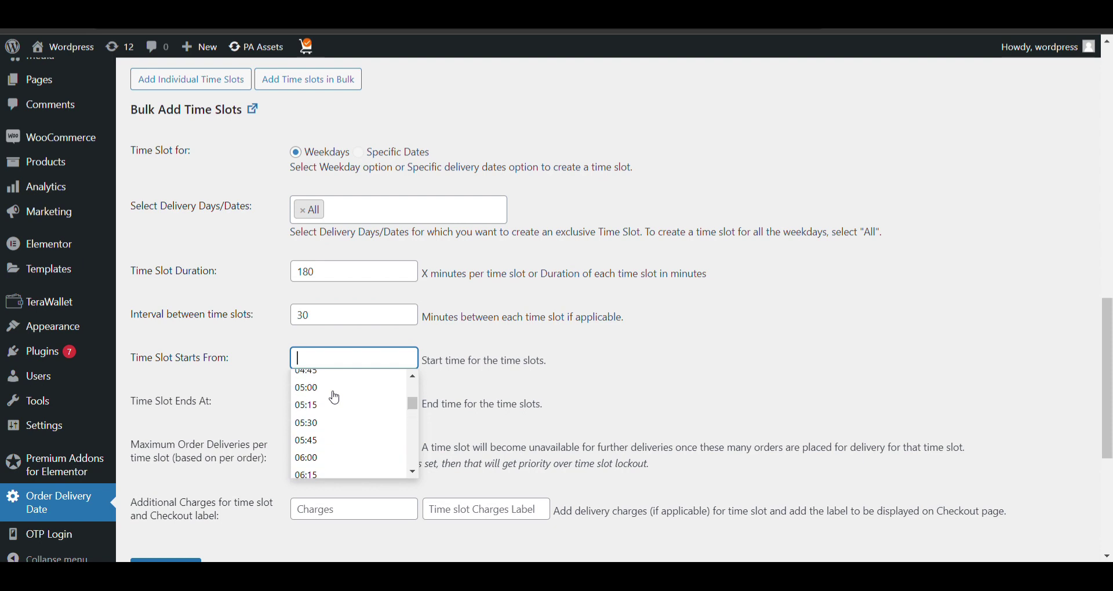
scroll(335, 397, "down", 6)
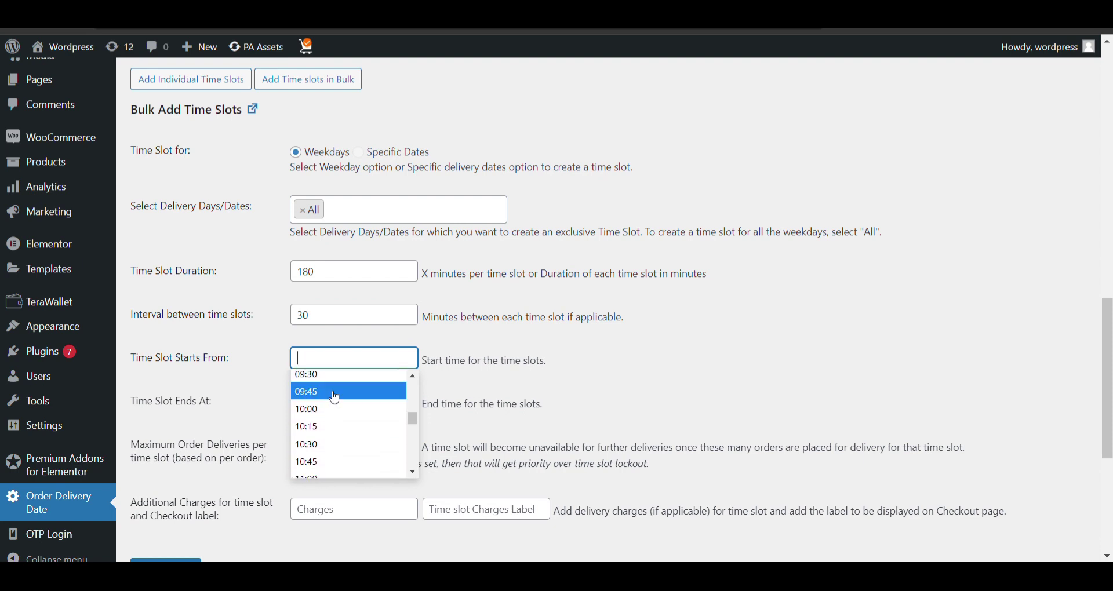
left_click(347, 407)
left_click(356, 404)
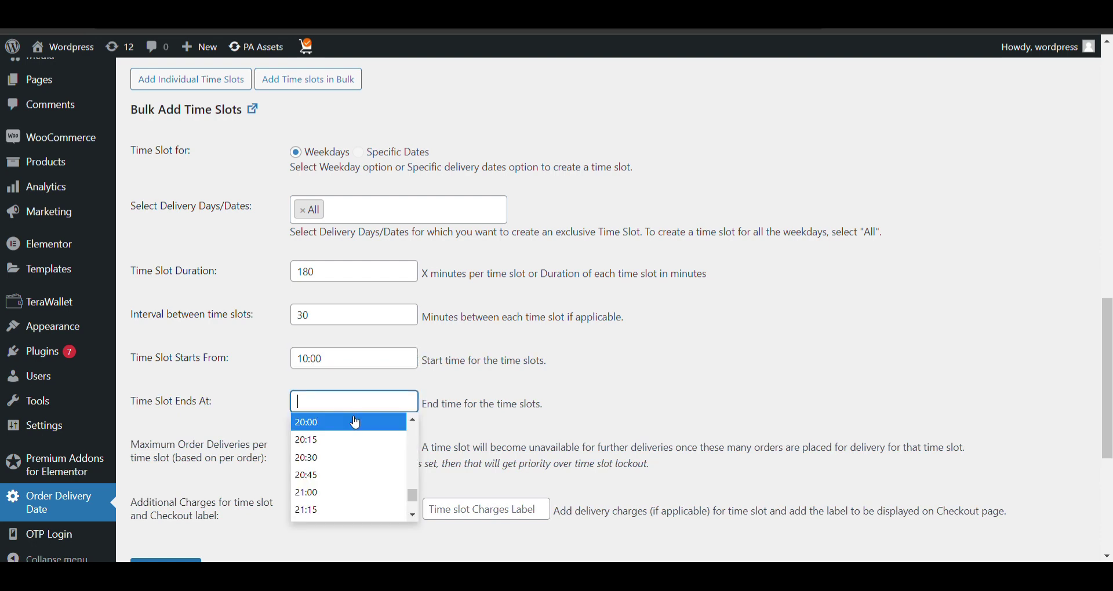
scroll(342, 460, "up", 2)
scroll(342, 460, "up", 3)
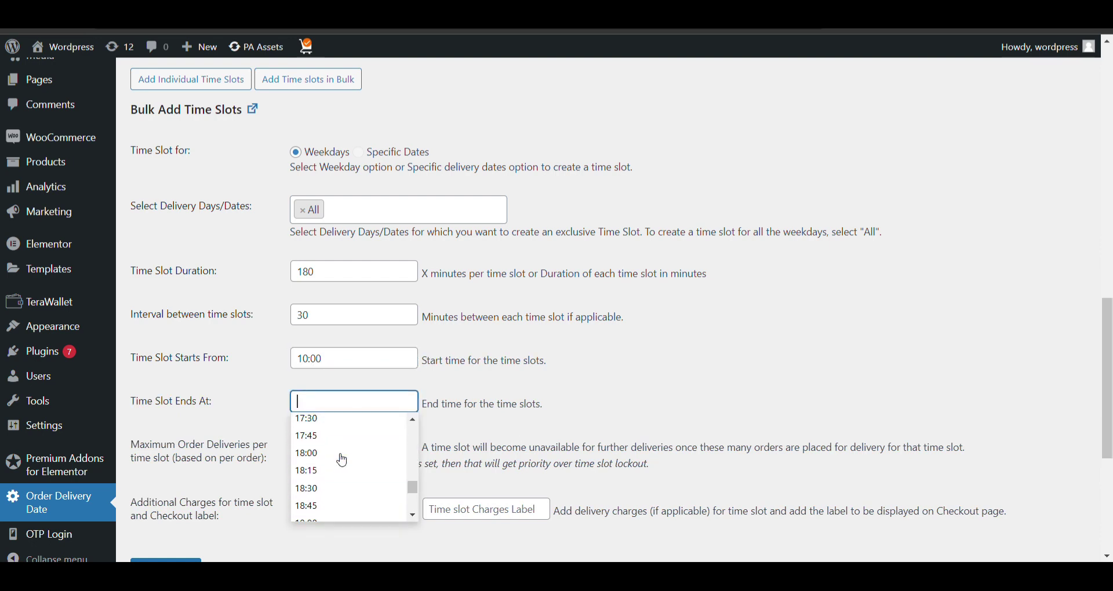
scroll(343, 459, "down", 1)
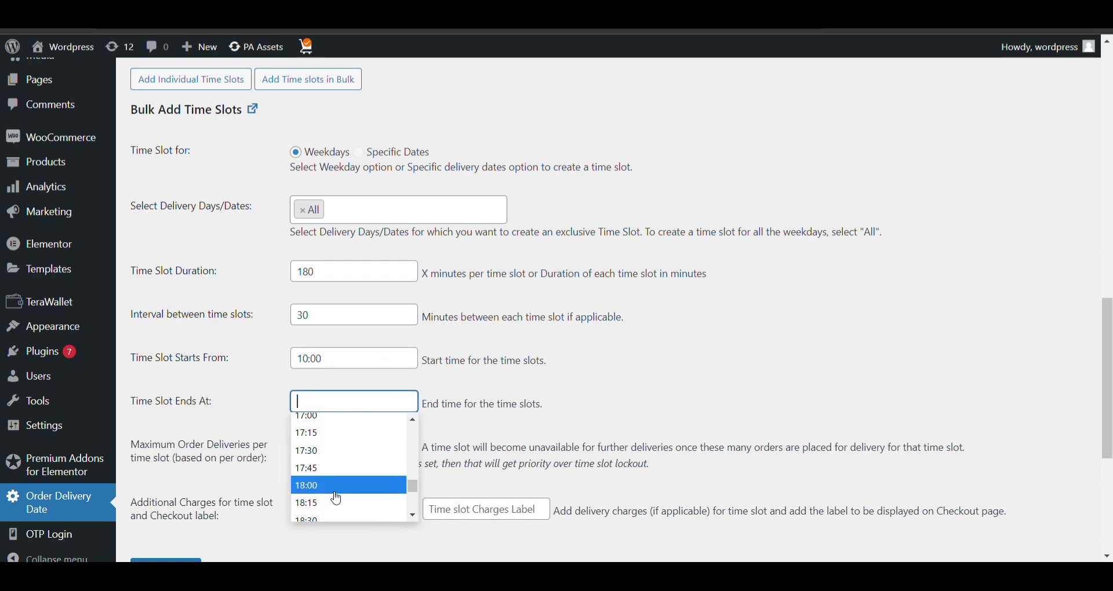
left_click(335, 493)
- Leave the maximum order deliveries per time slot blank and save the bulk time slot settings
scroll(494, 433, "down", 1)
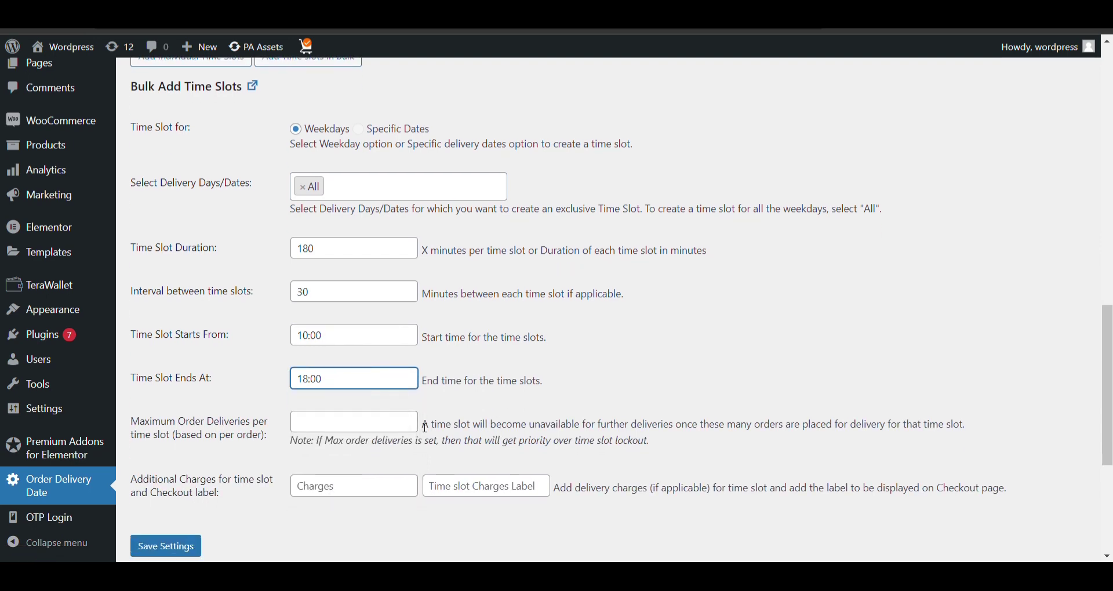
left_click(347, 422)
left_click(261, 422)
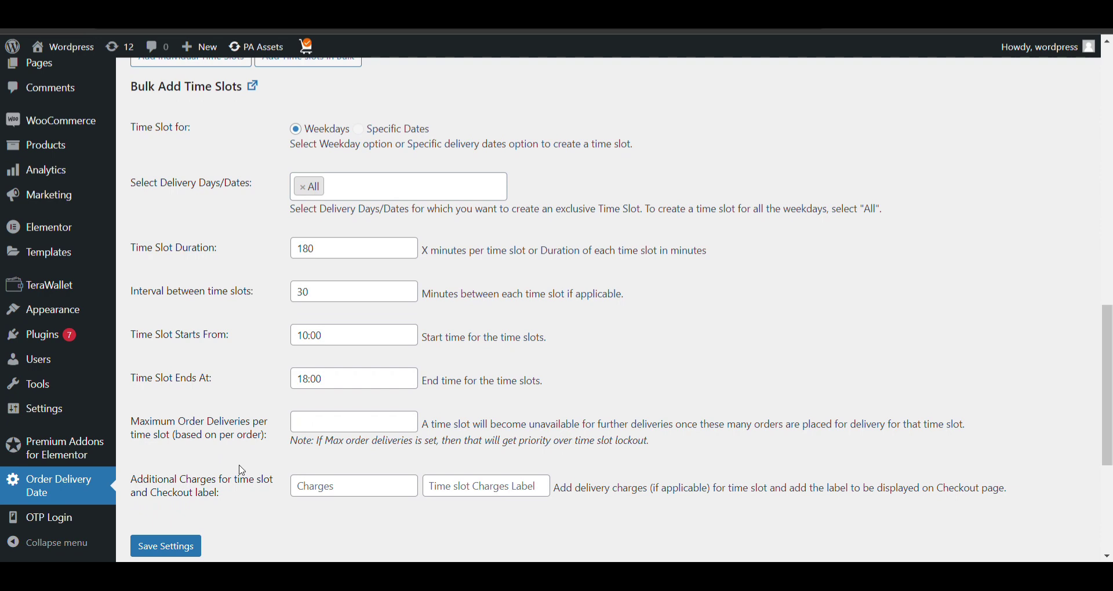
left_click(180, 545)
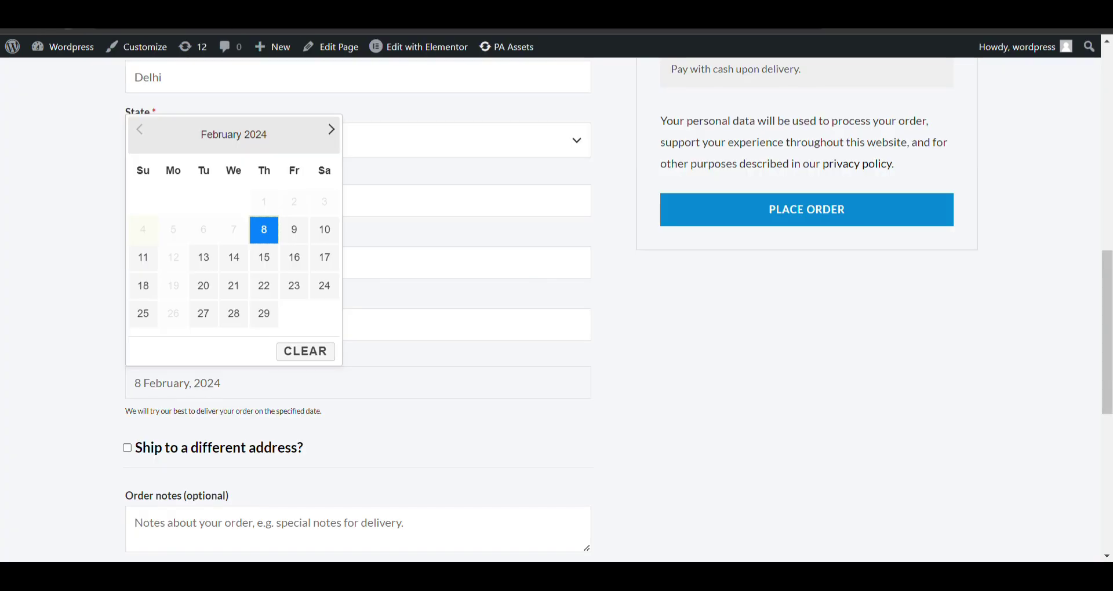
- Reload the checkout page and view the options in the Time Slot field below the delivery date
key("F5")
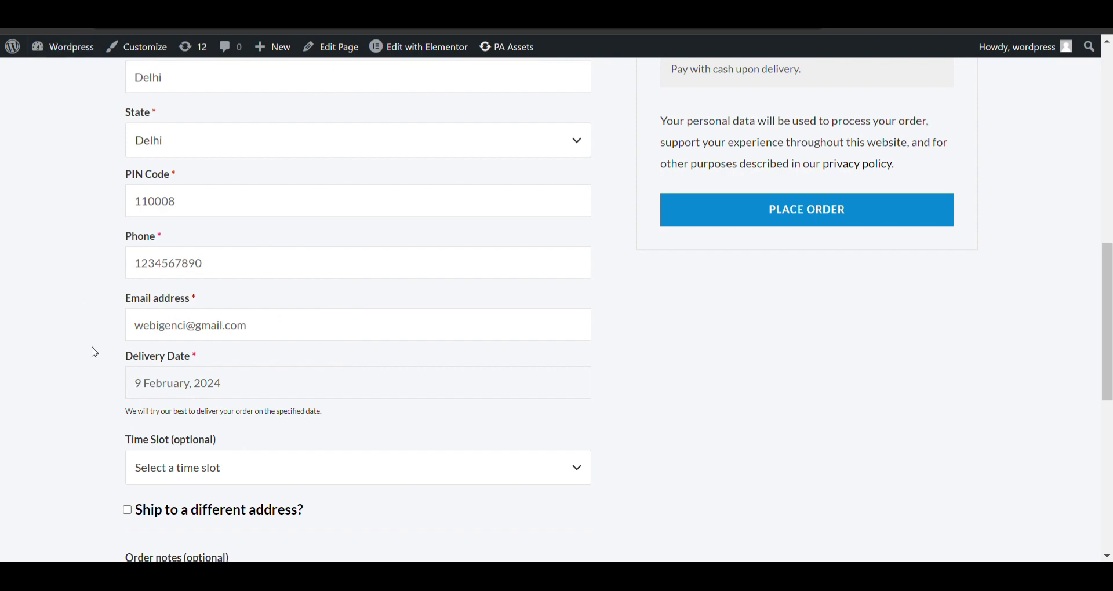
scroll(94, 352, "down", 3)
left_click(292, 299)
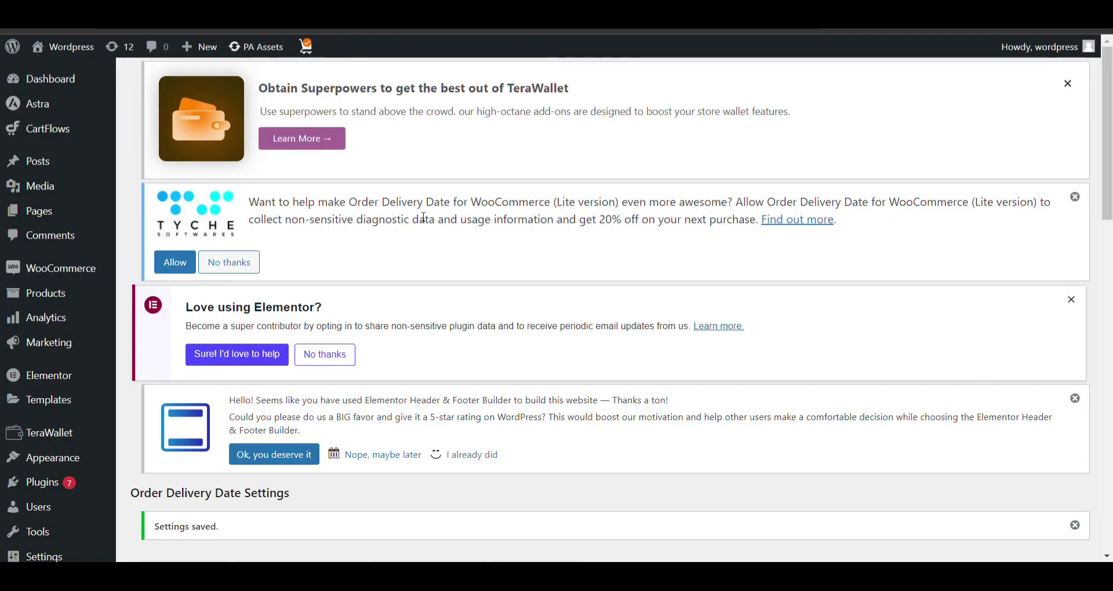
- Delete all existing entries in the Time Slots table with the Delete bulk action
scroll(420, 217, "down", 15)
scroll(420, 217, "up", 3)
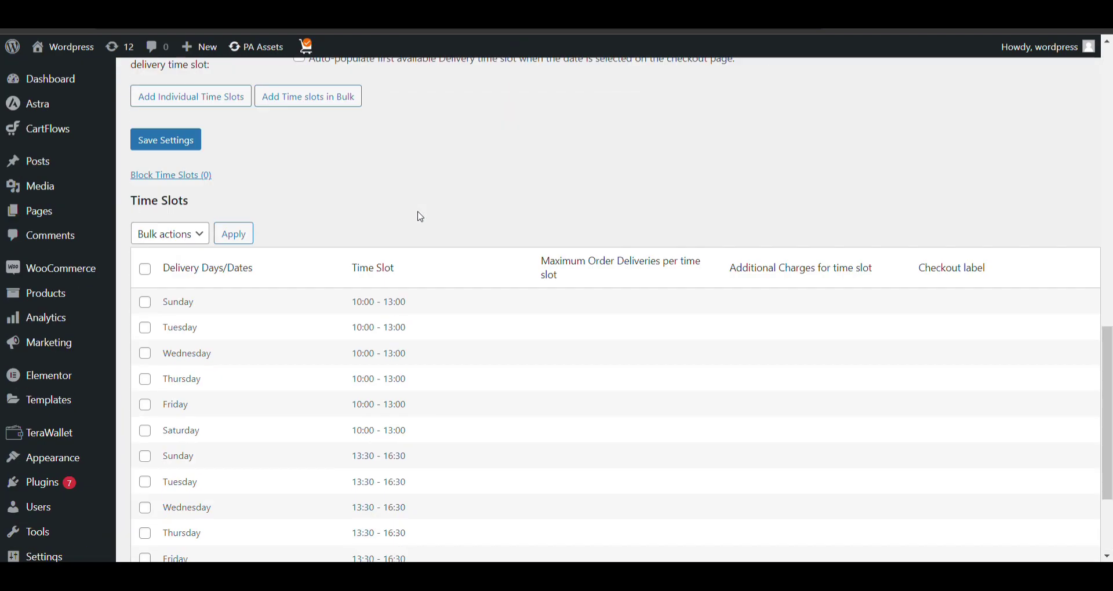
scroll(420, 217, "up", 3)
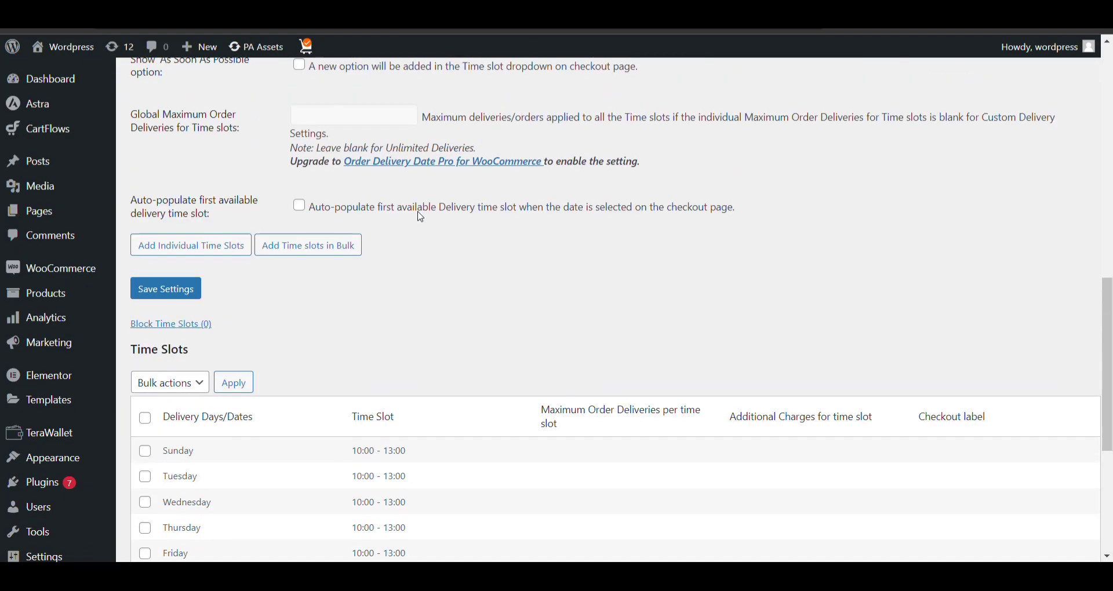
left_click(187, 385)
left_click(149, 413)
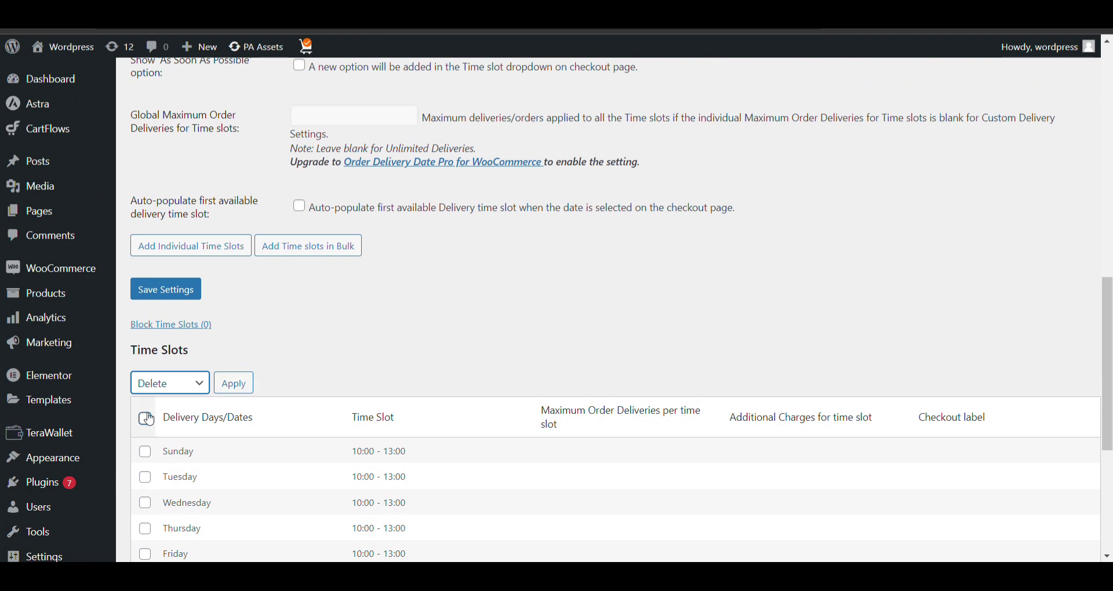
left_click(145, 418)
left_click(221, 387)
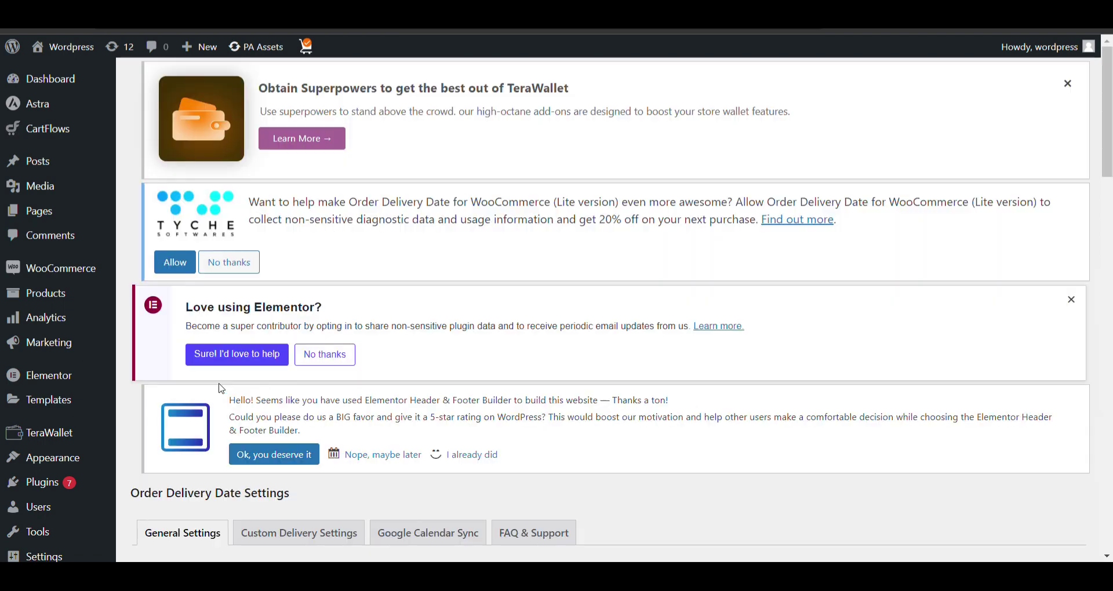
- Start adding individual time slots for weekdays and choose All as the delivery days
scroll(224, 389, "down", 10)
scroll(225, 391, "up", 2)
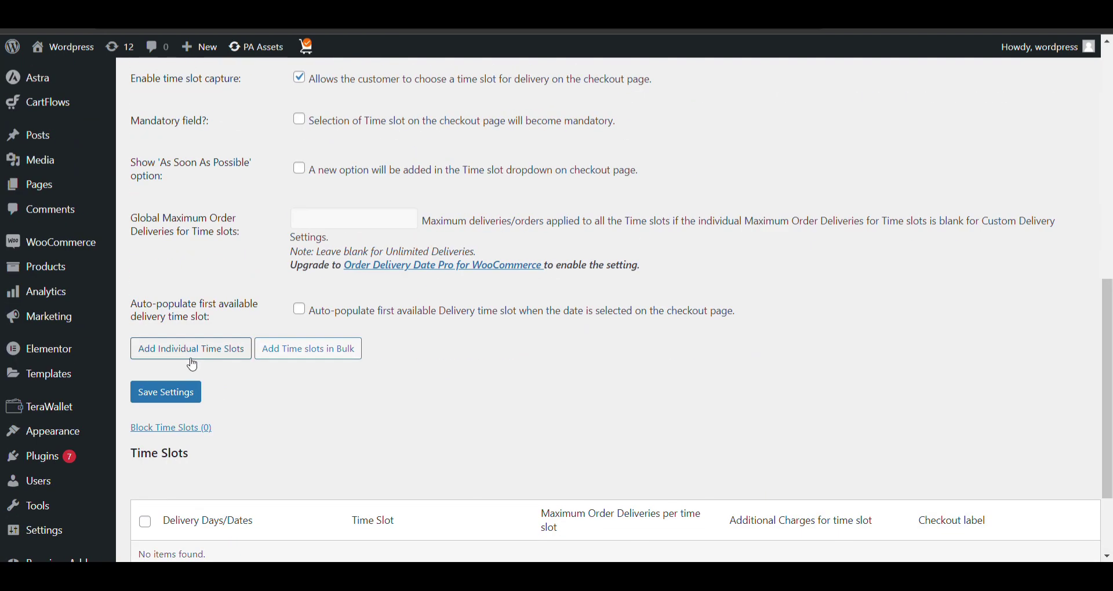
left_click(191, 350)
scroll(371, 348, "down", 2)
left_click(364, 348)
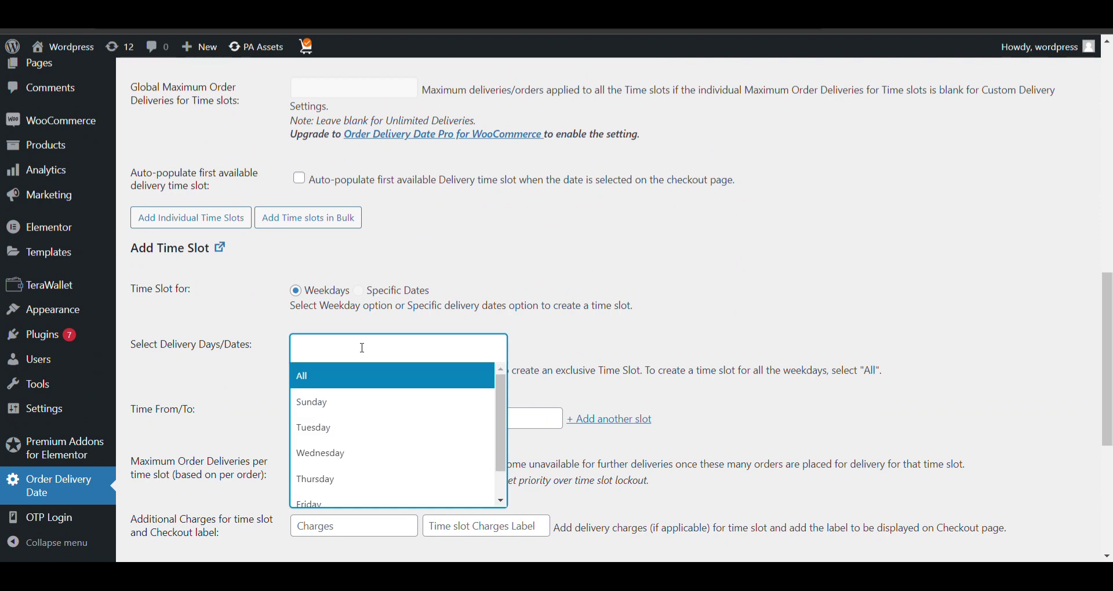
left_click(342, 375)
- Set the first individual time slot to run from 09:00 to 12:00
left_click(343, 420)
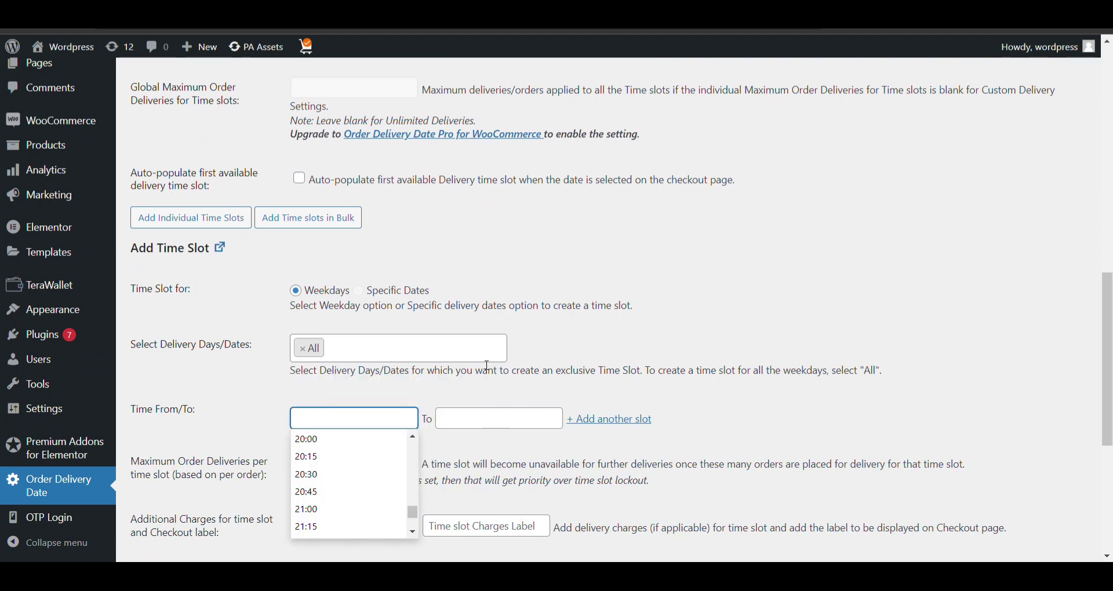
scroll(345, 458, "up", 7)
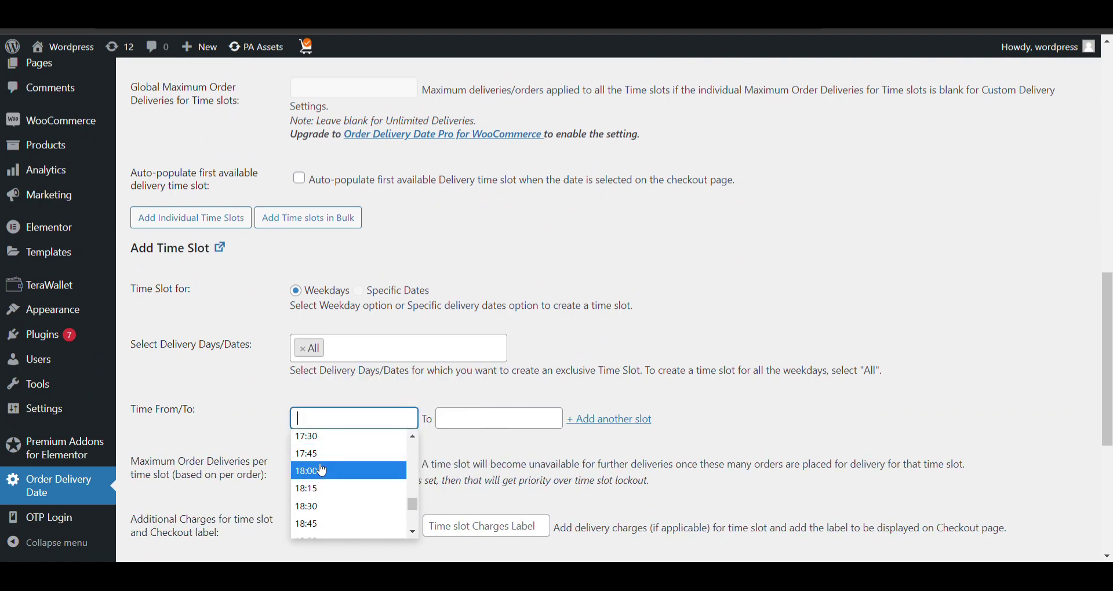
scroll(324, 475, "up", 9)
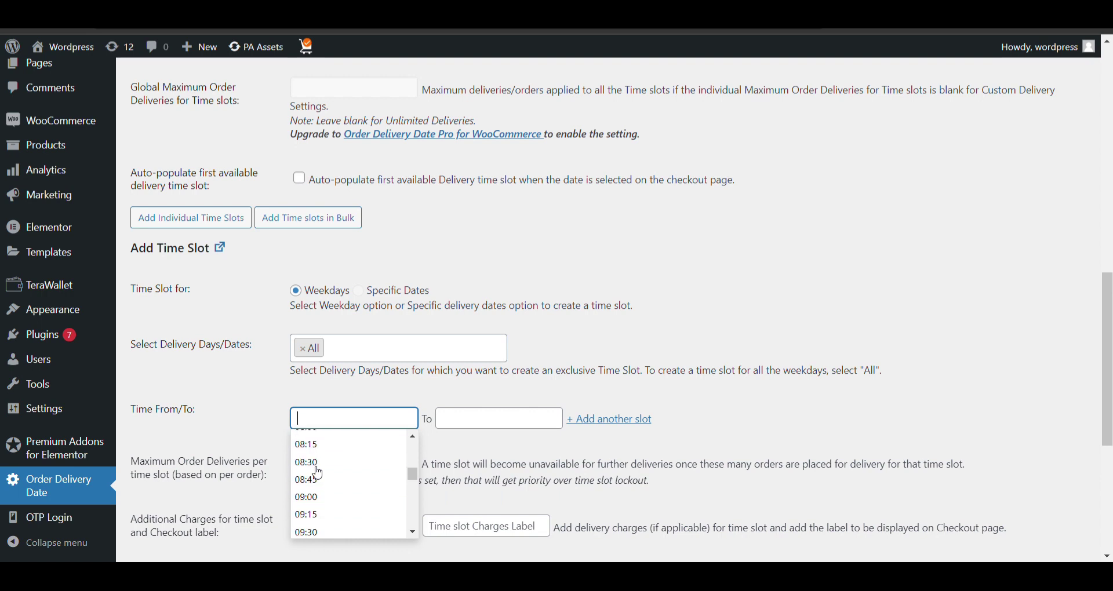
left_click(334, 498)
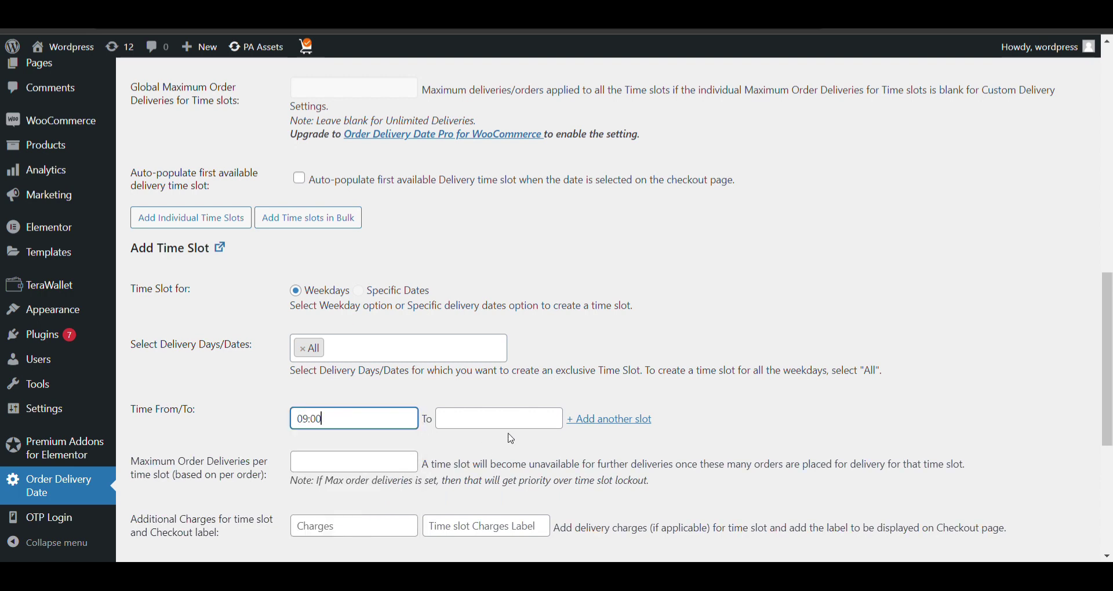
left_click(515, 416)
type("12")
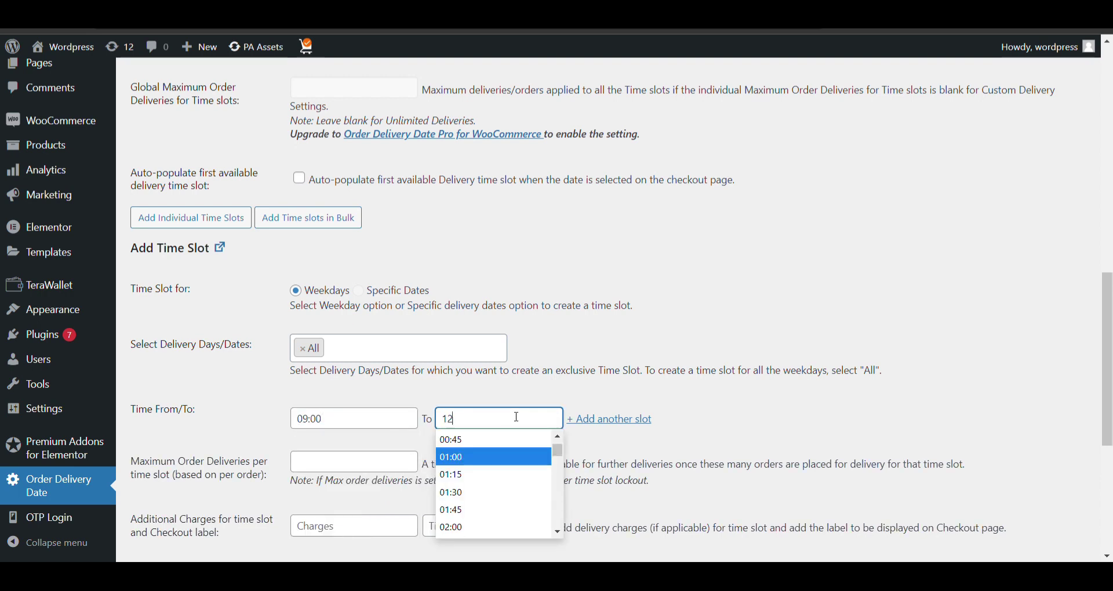
left_click(513, 457)
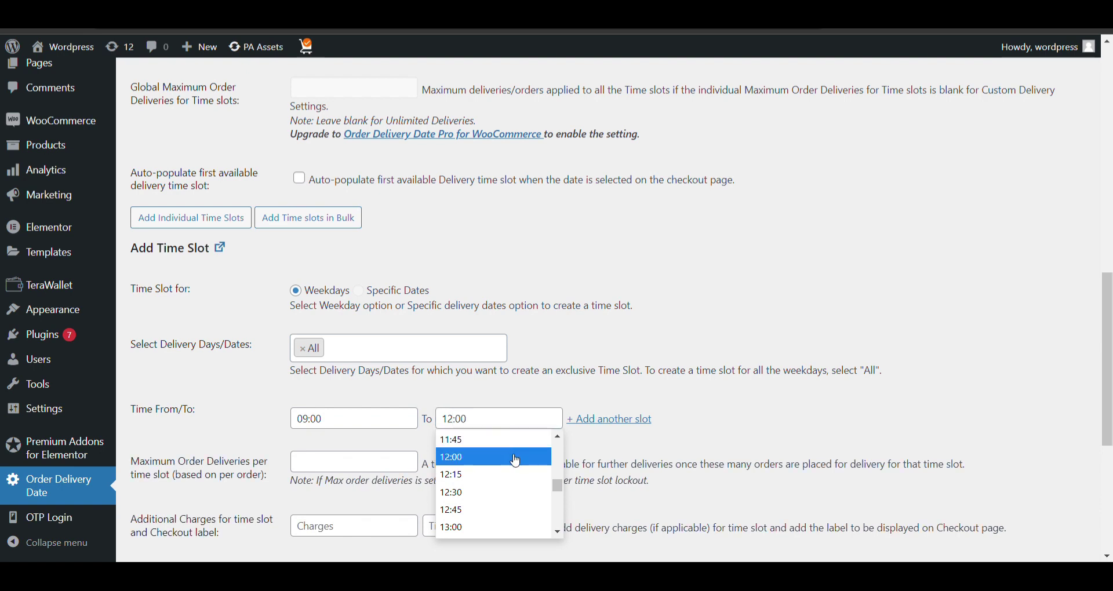
- Add a second time slot running from 12:00 to 03:00
left_click(597, 419)
left_click(325, 451)
type("12")
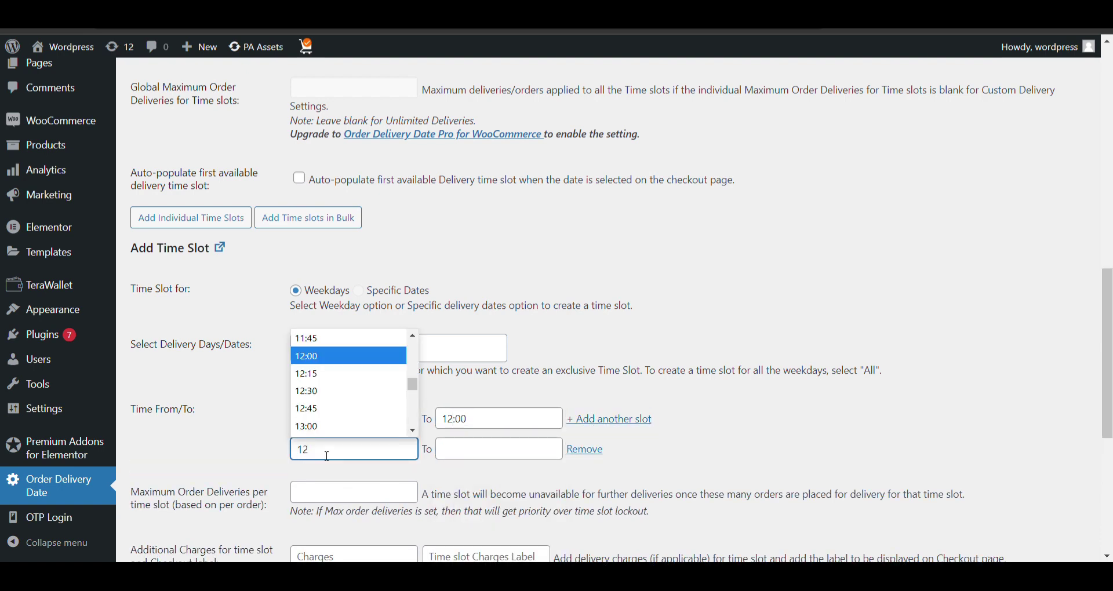
left_click(349, 358)
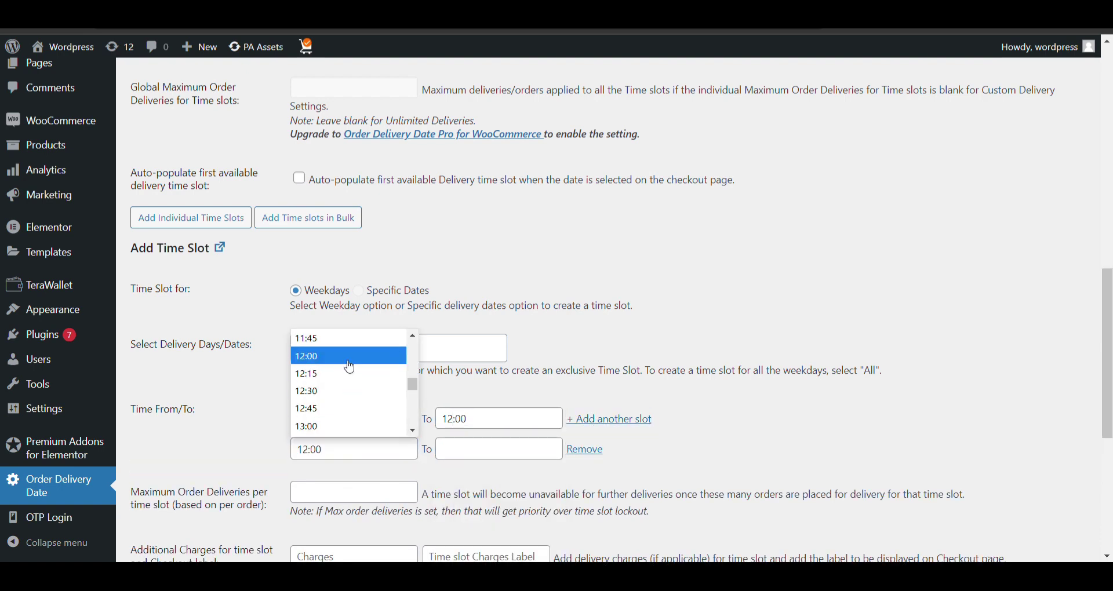
left_click(484, 458)
type("3")
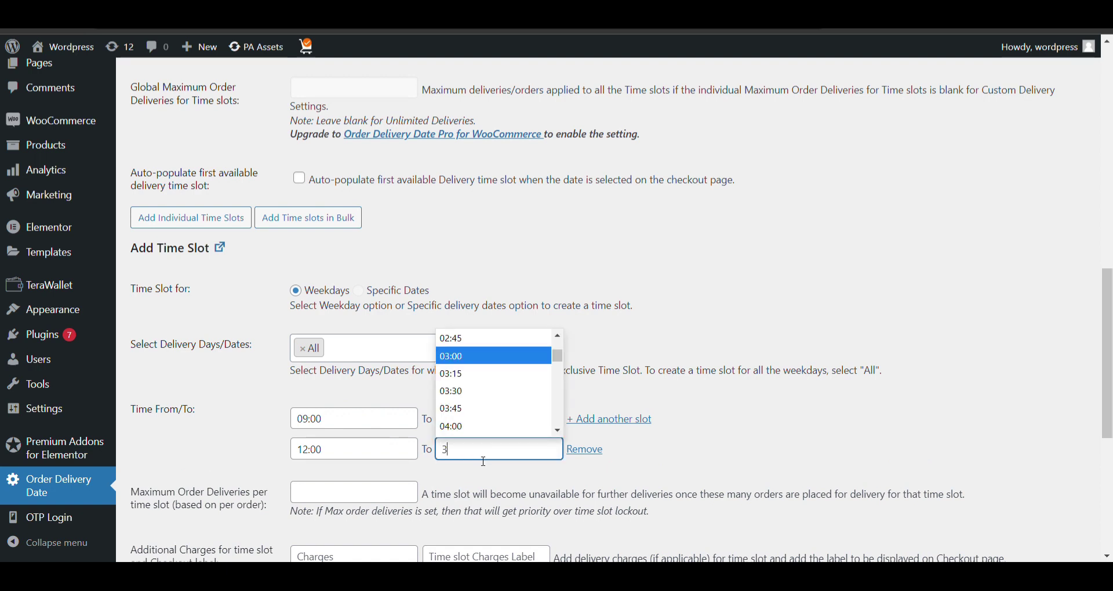
left_click(489, 355)
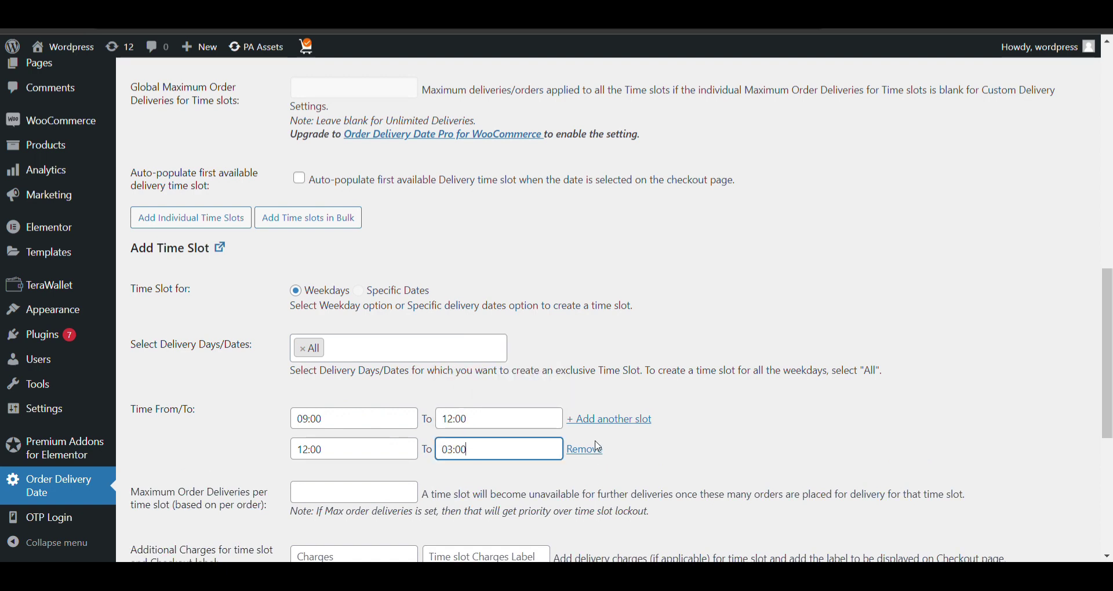
- Add a third time slot row with a start time of 03:00, leaving its end time empty
left_click(607, 423)
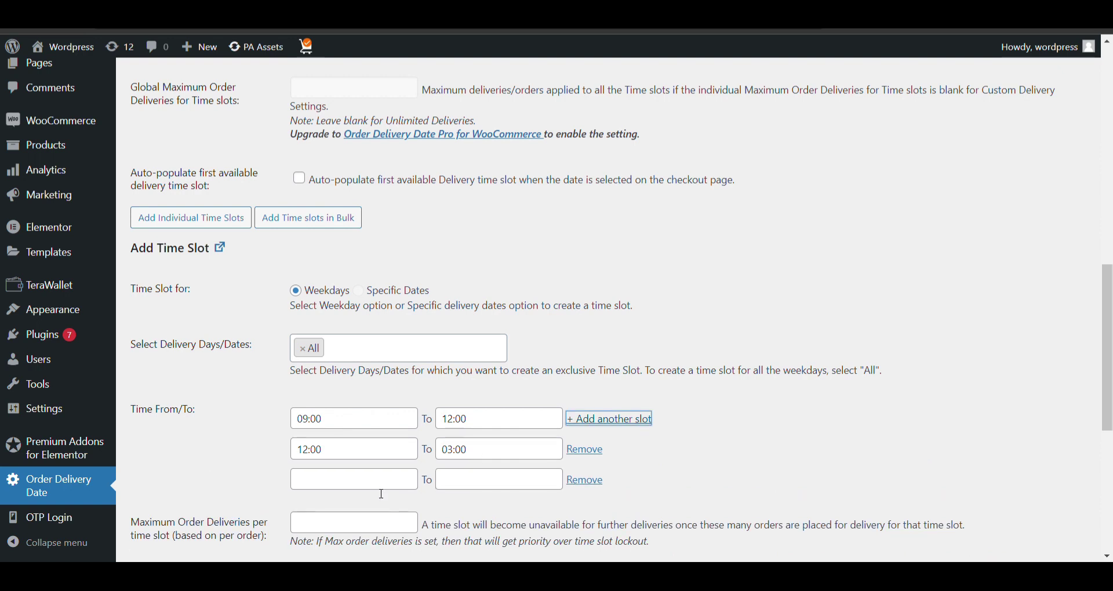
left_click(378, 485)
type("3")
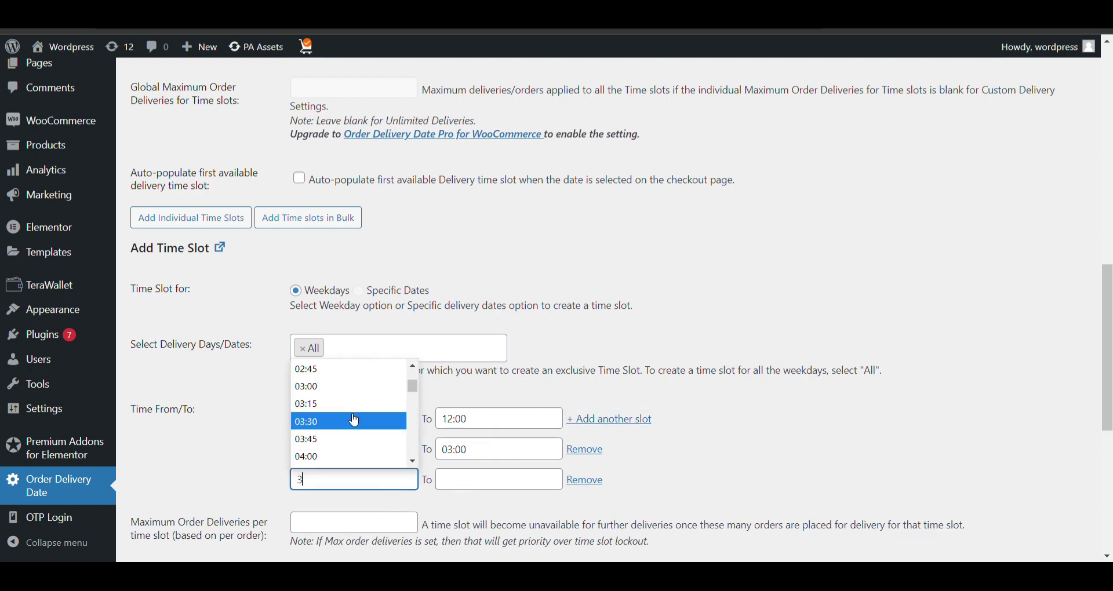
left_click(342, 387)
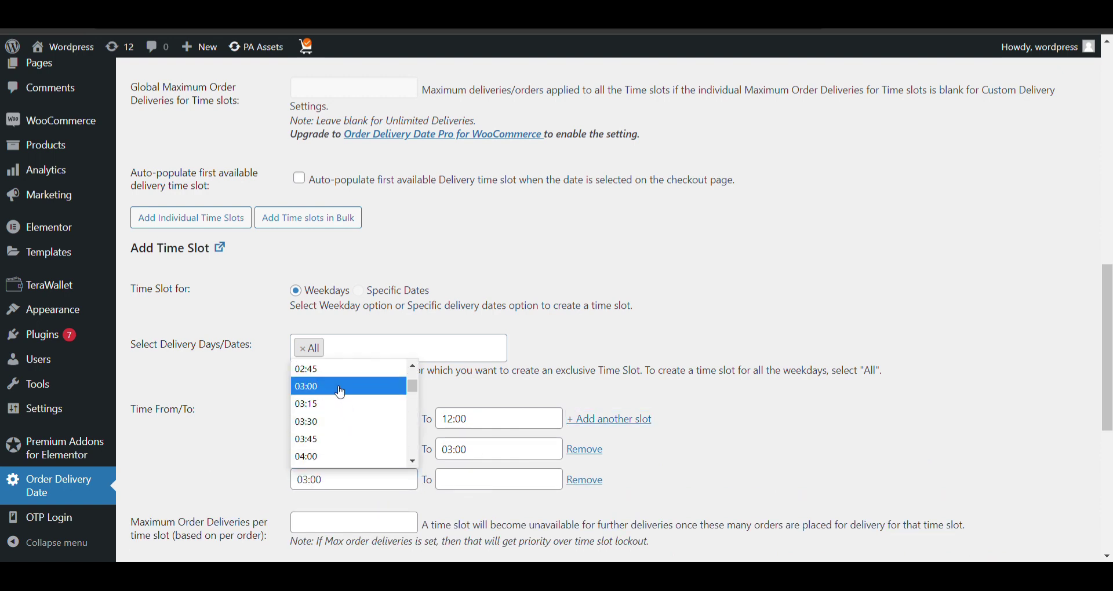
left_click(463, 483)
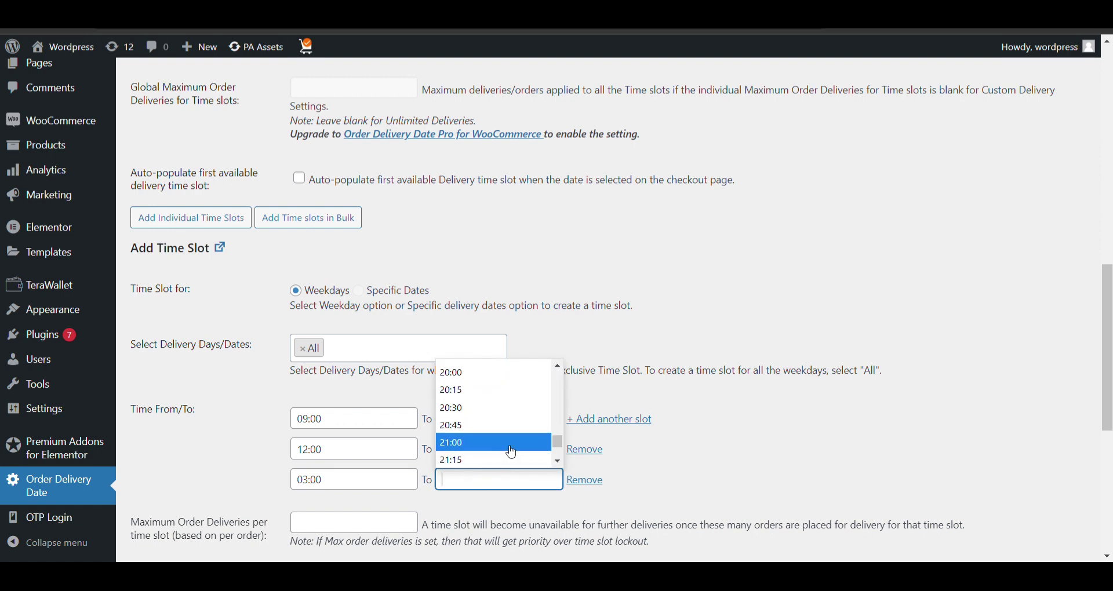
scroll(511, 452, "up", 1)
left_click(406, 466)
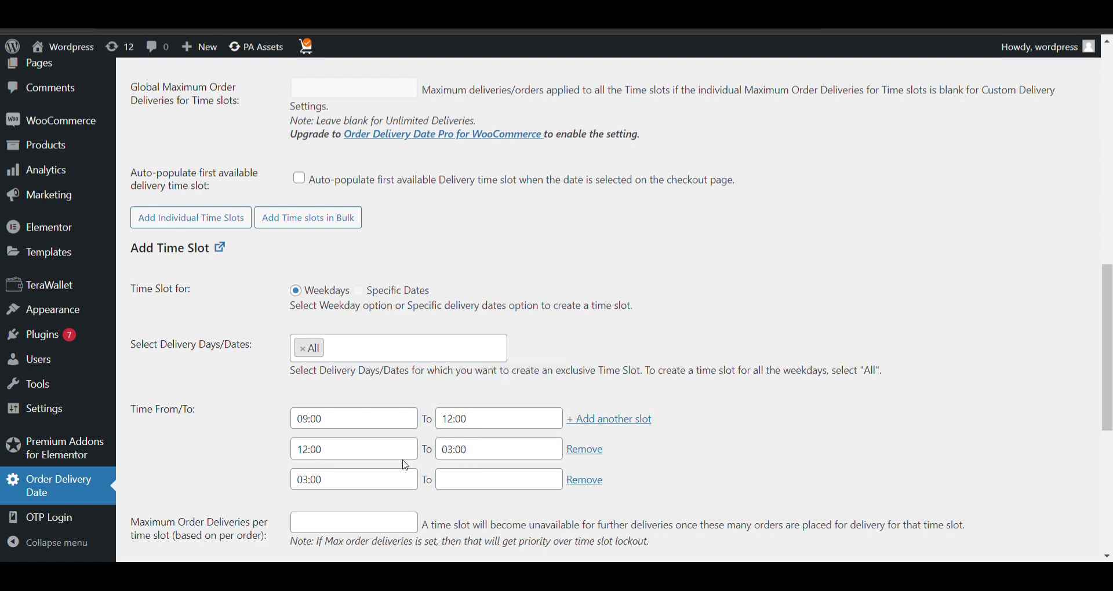
- Change the second time slot's end time to 15:00
left_click(484, 449)
key("BackSpace")
key("BackSpace")
key("BackSpace")
key("BackSpace")
key("BackSpace")
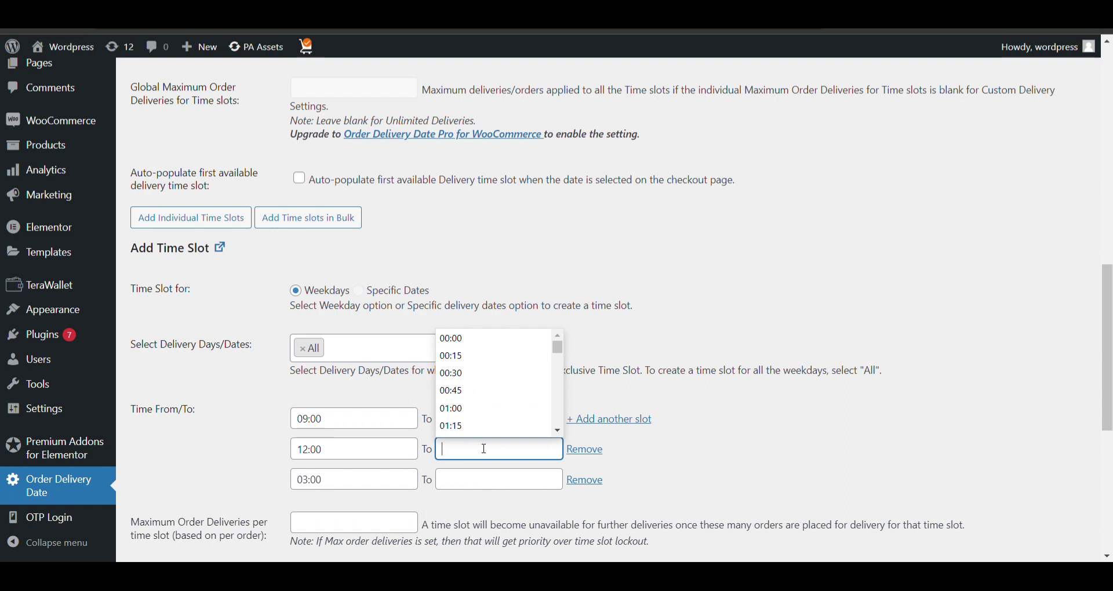
type("15")
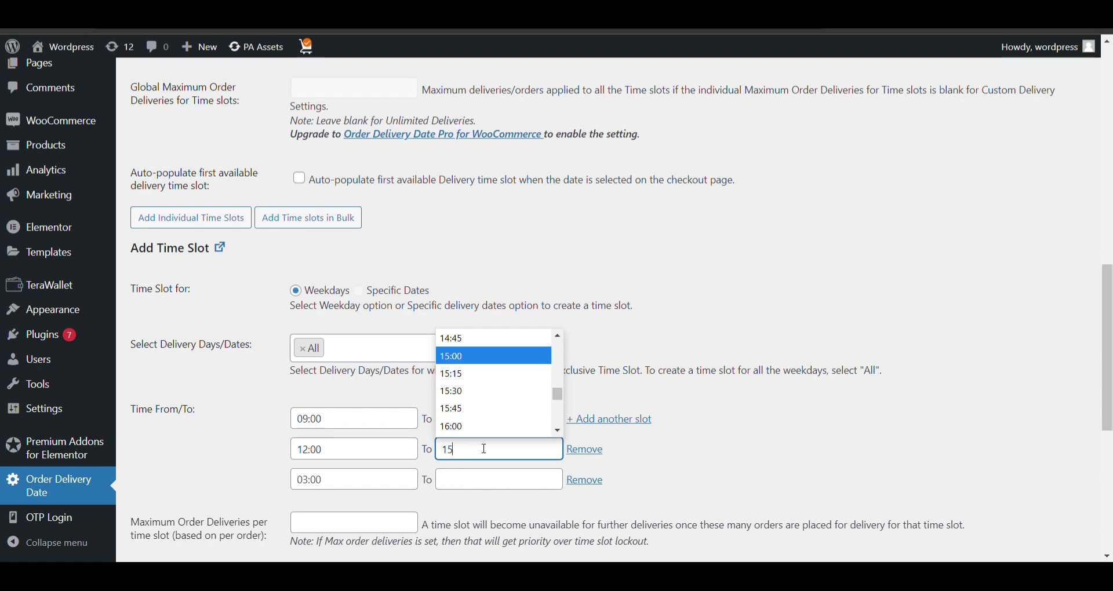
left_click(494, 361)
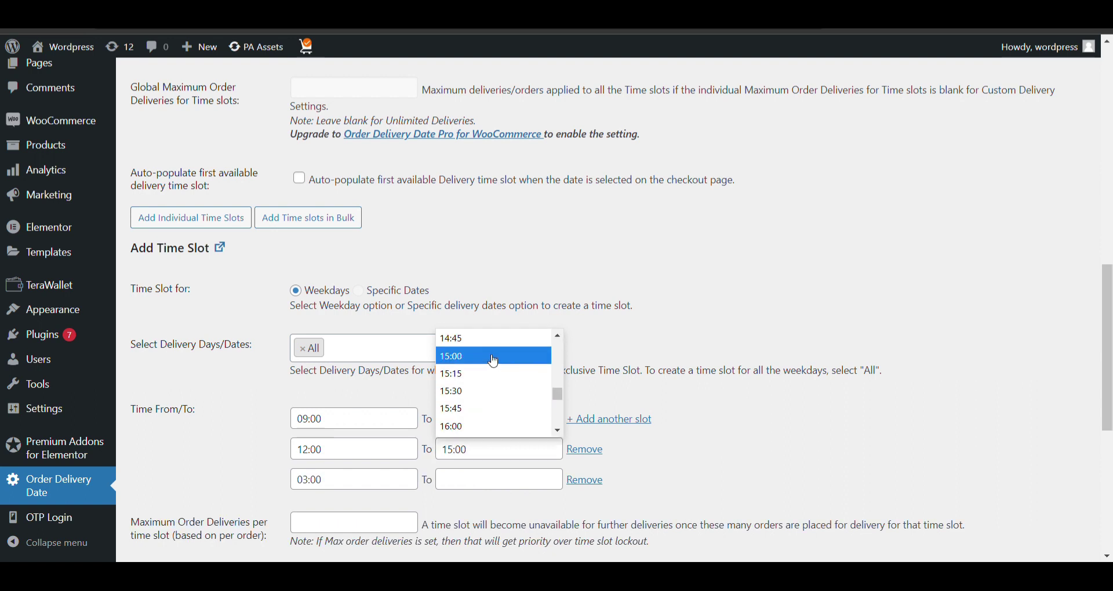
- Change the third time slot's start time to 15:00 and set its end time to 18:00
left_click(348, 480)
key("BackSpace")
key("BackSpace")
key("BackSpace")
key("BackSpace")
key("BackSpace")
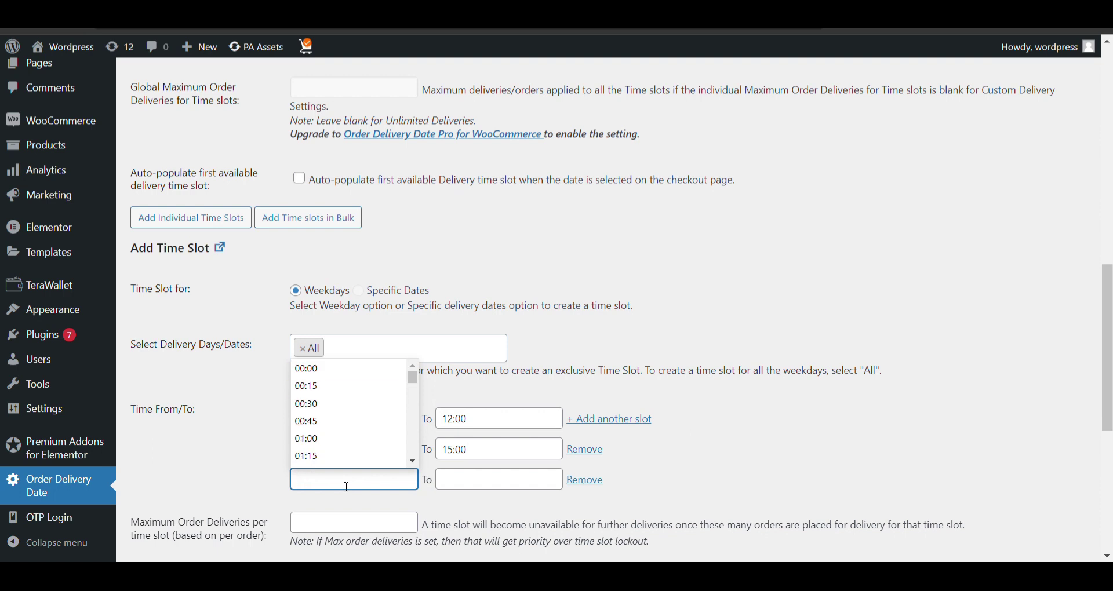
type("15")
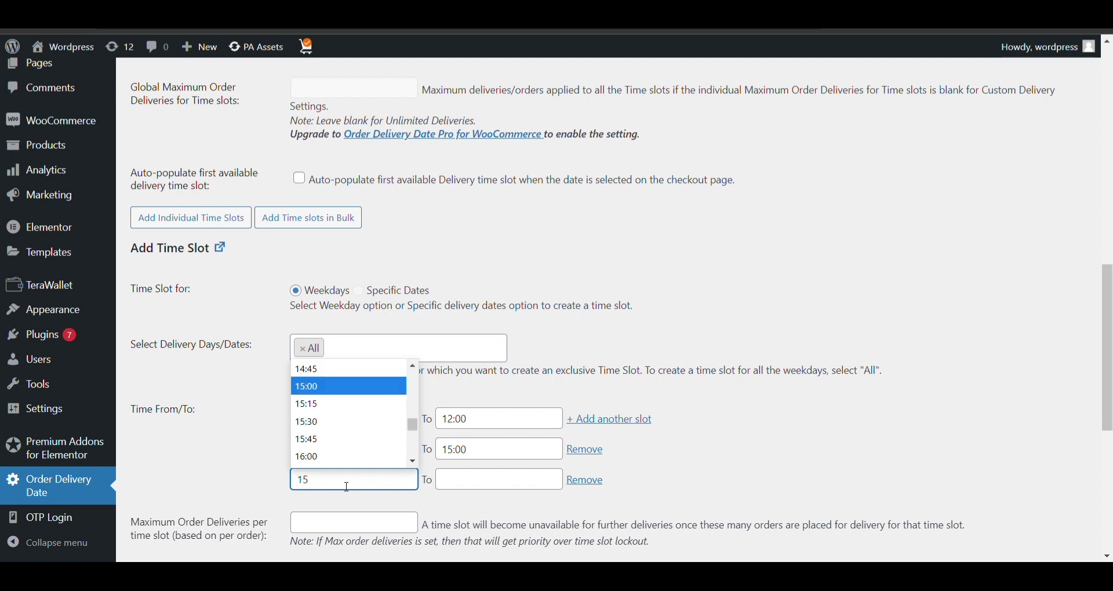
key("Return")
left_click(467, 488)
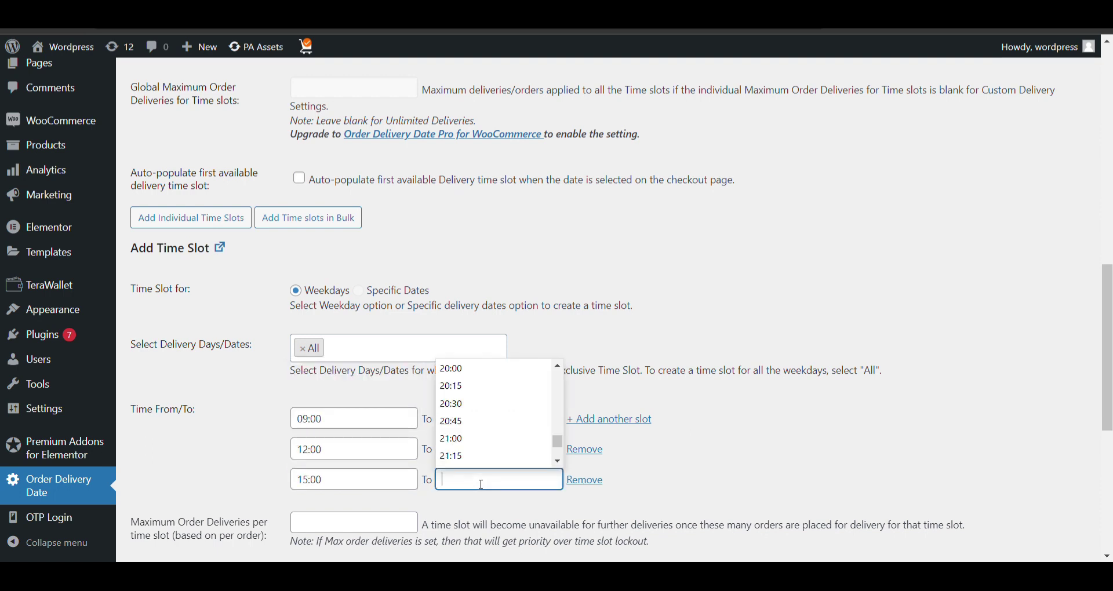
type("18")
key("Return")
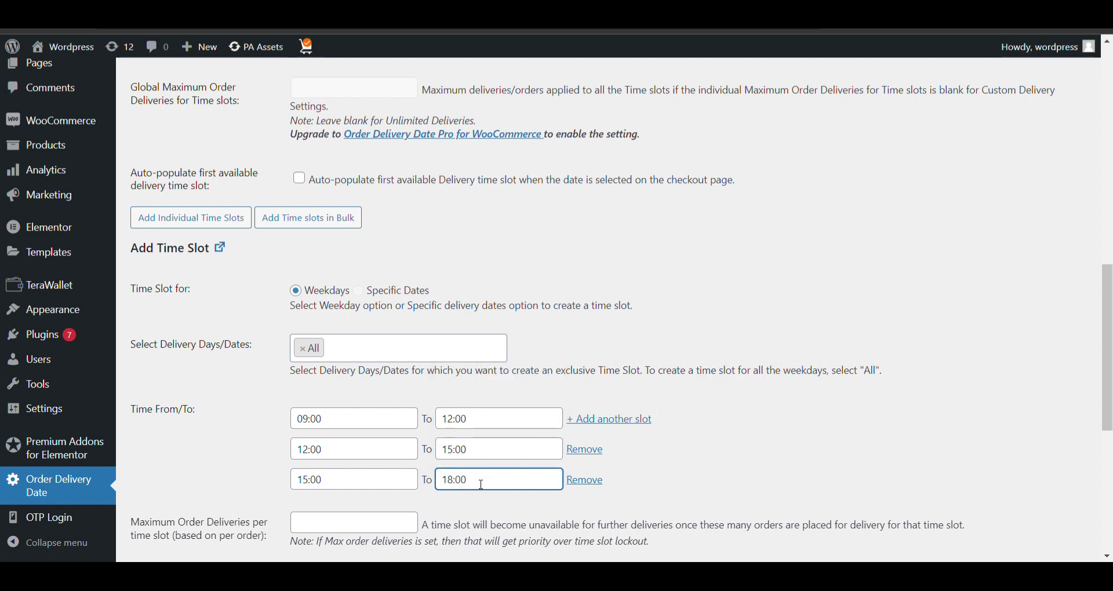
- Save the individual time slots, leaving the maximum order deliveries and additional charges blank
scroll(482, 485, "down", 1)
scroll(430, 433, "down", 5)
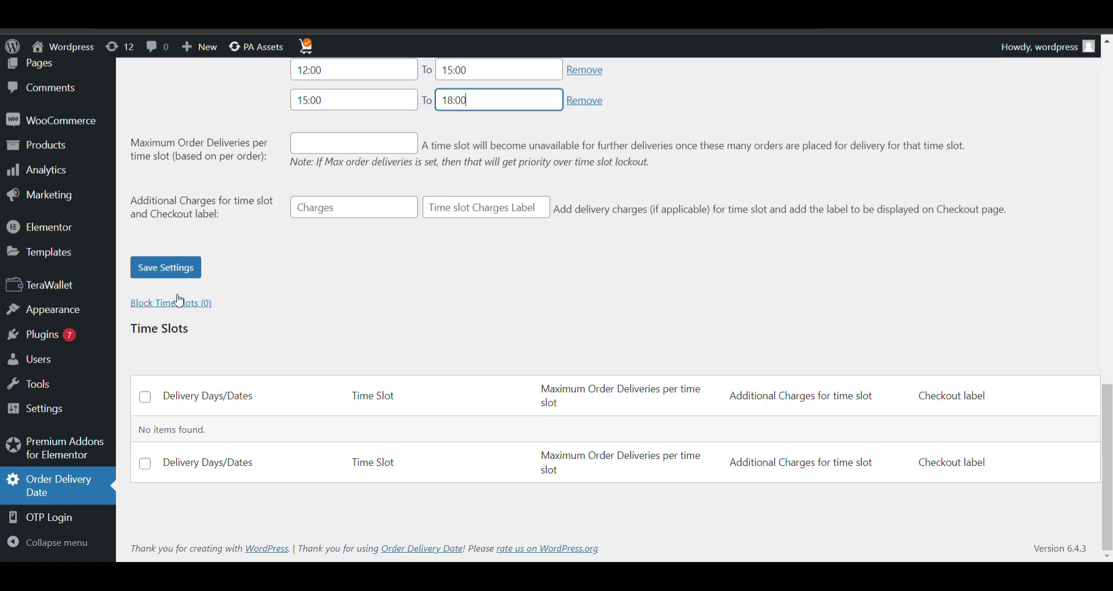
left_click(168, 273)
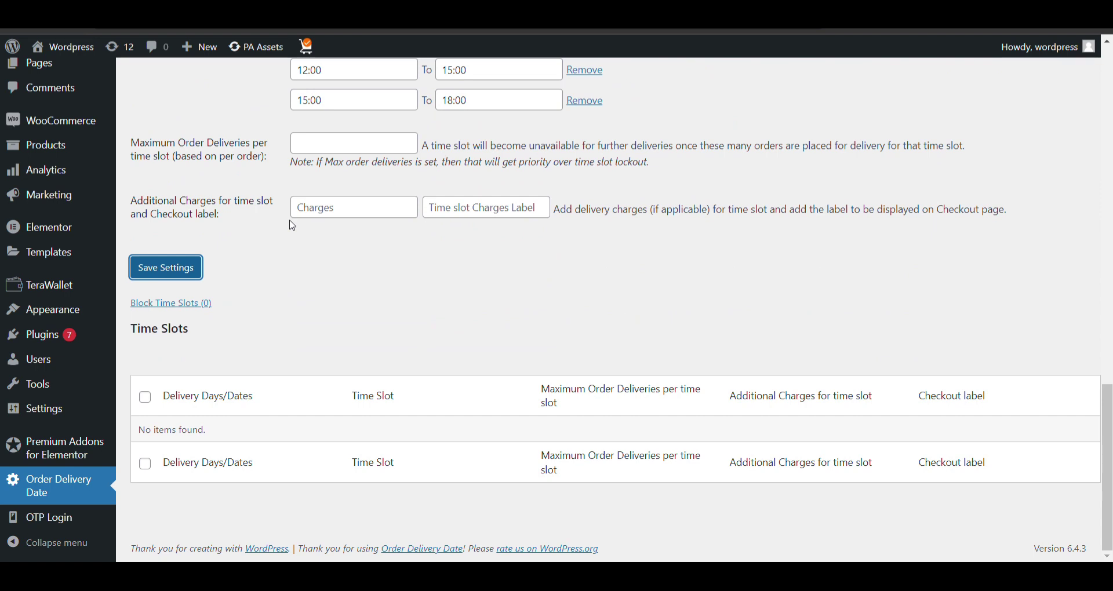
left_click(340, 219)
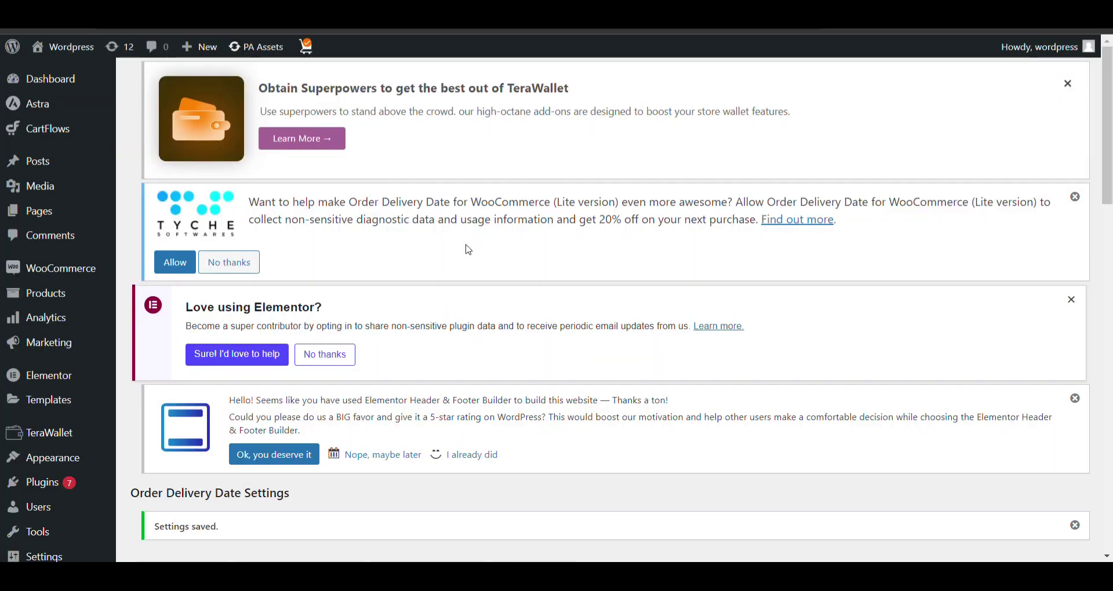
- Open the Special Dates & Charges settings and view the options for adding specific delivery dates
scroll(469, 250, "down", 15)
scroll(452, 243, "up", 10)
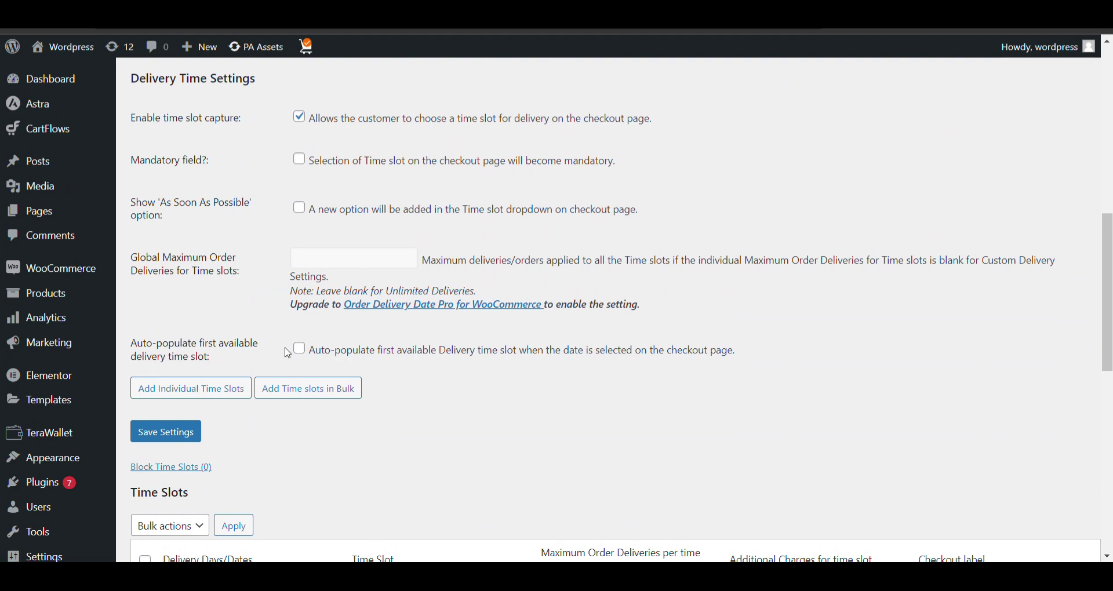
scroll(289, 353, "up", 6)
left_click(400, 420)
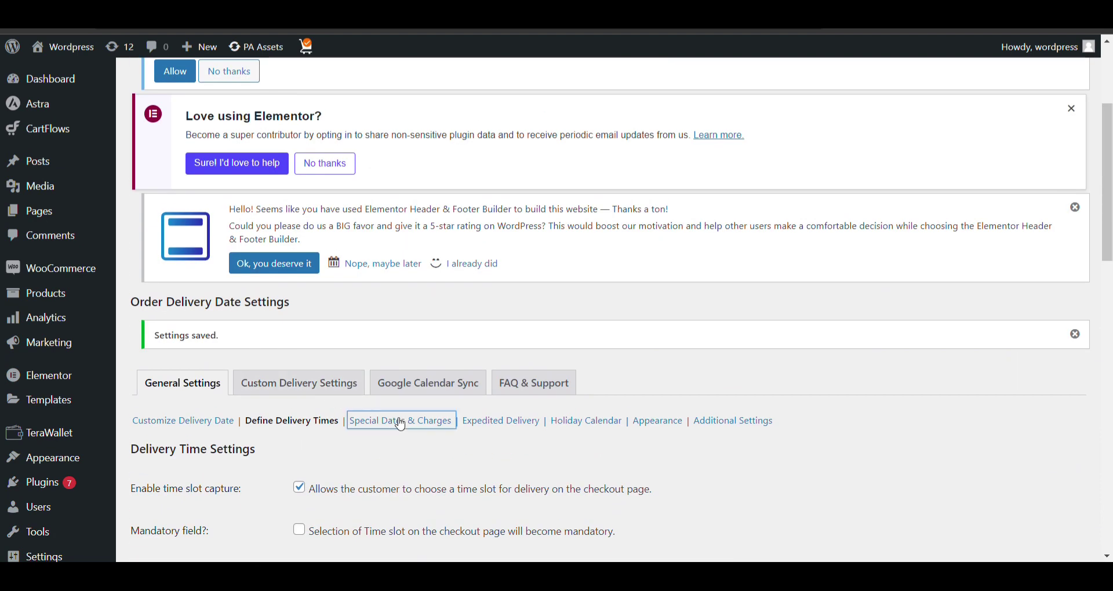
scroll(570, 330, "down", 1)
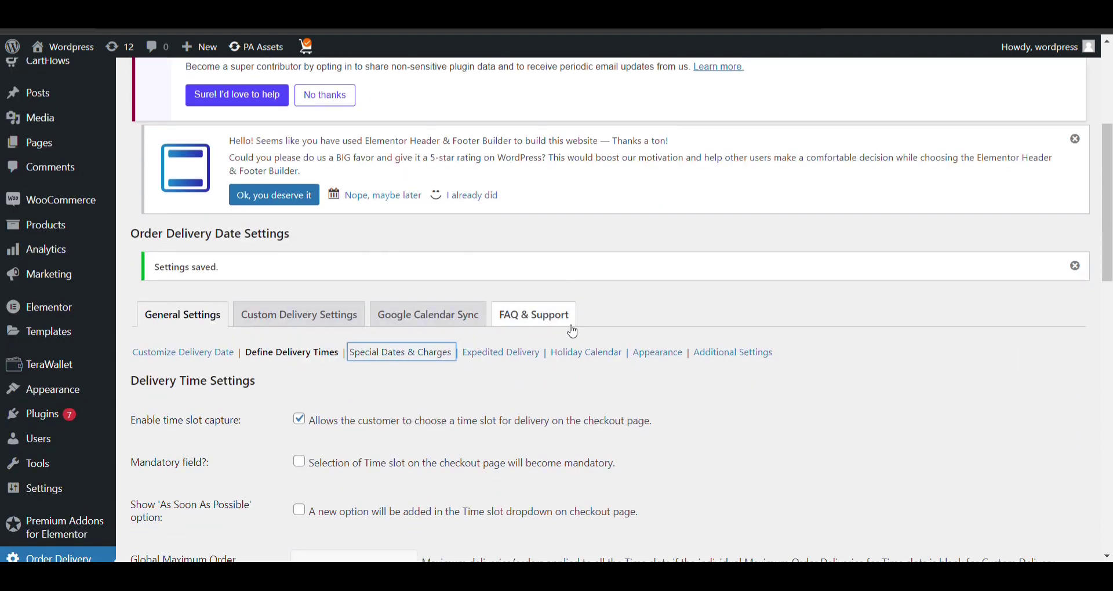
scroll(609, 331, "down", 6)
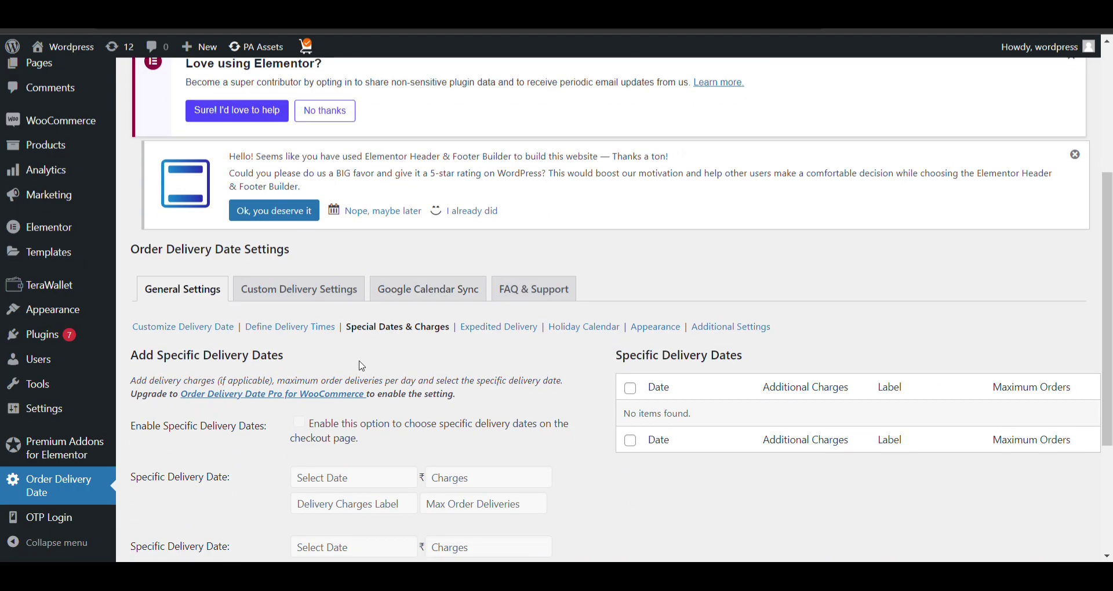
- Examine the specific delivery date fields, and view the delivery time and same-day options in the Expedited Delivery settings
scroll(550, 327, "down", 2)
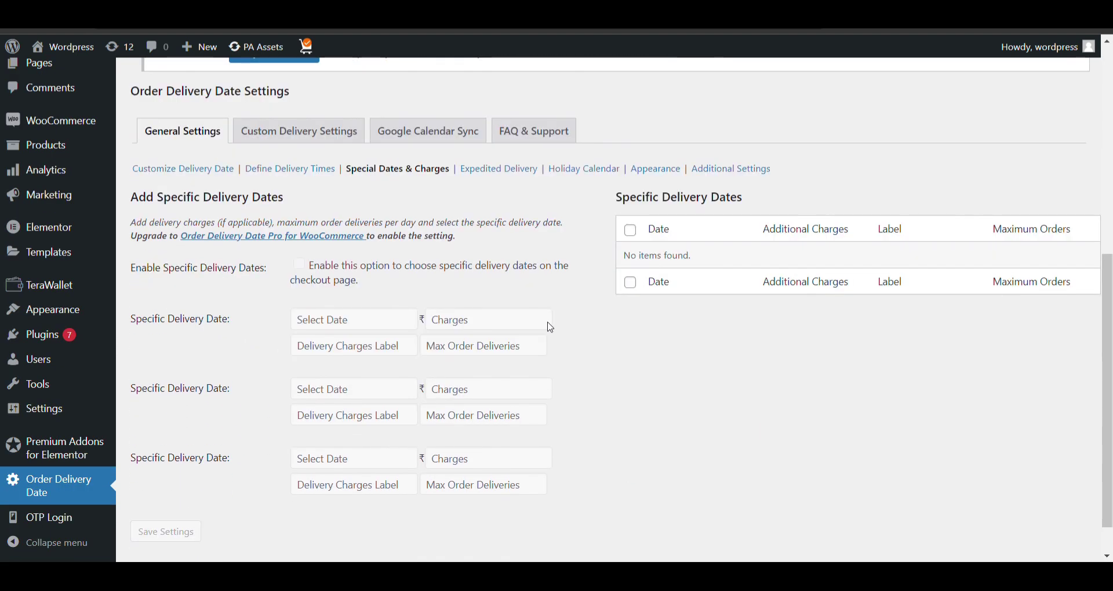
left_click(520, 173)
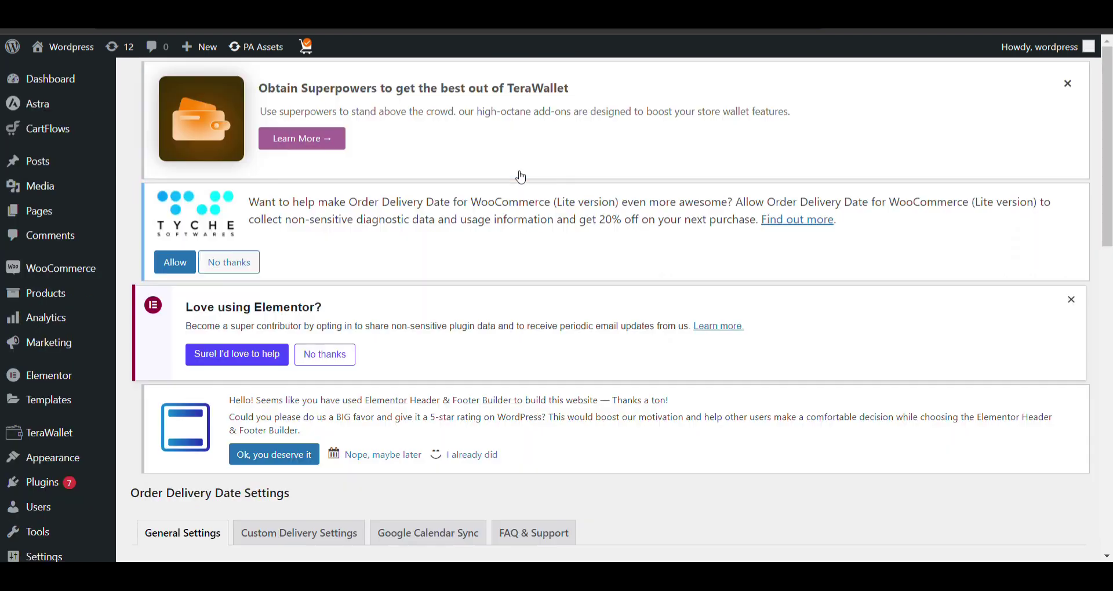
scroll(521, 178, "down", 8)
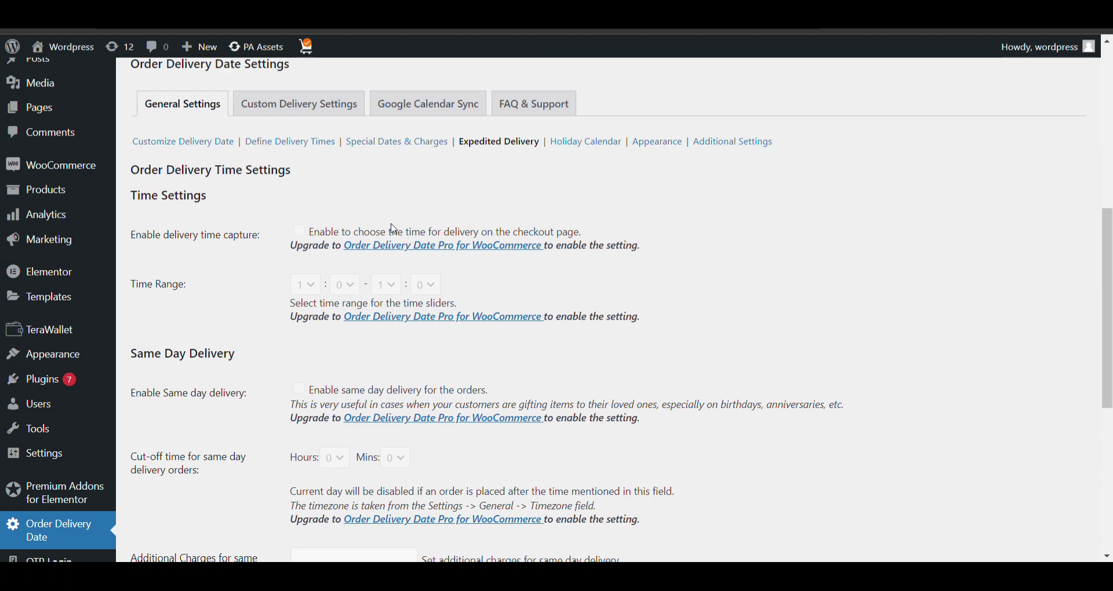
- Open the Holiday Calendar settings and examine the fields for adding a holiday and the holidays list
left_click(581, 141)
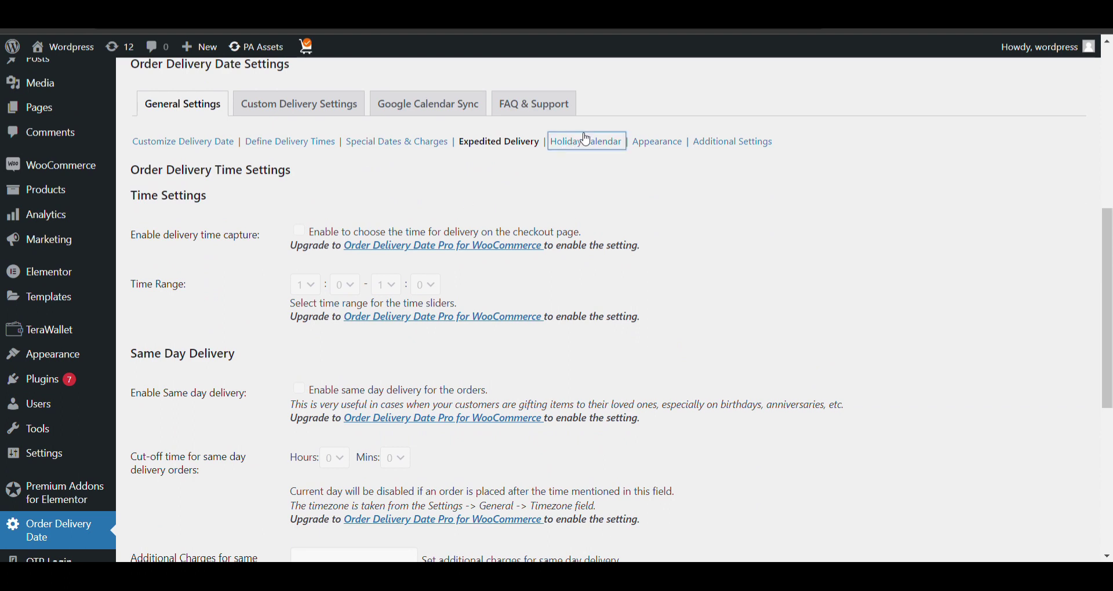
scroll(586, 155, "down", 8)
scroll(591, 159, "up", 3)
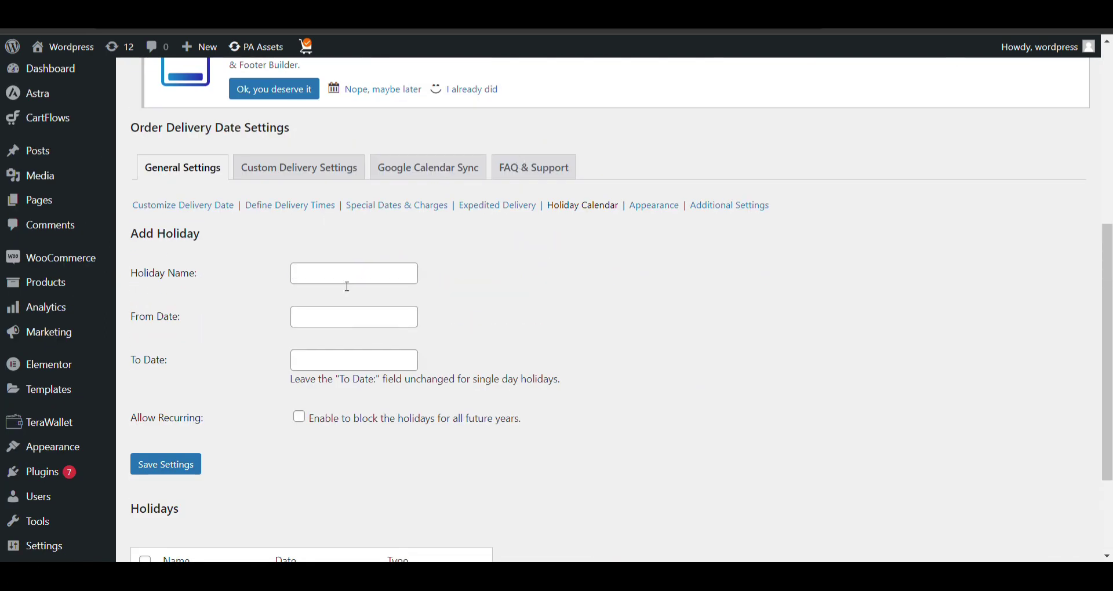
scroll(406, 309, "down", 3)
scroll(487, 340, "up", 7)
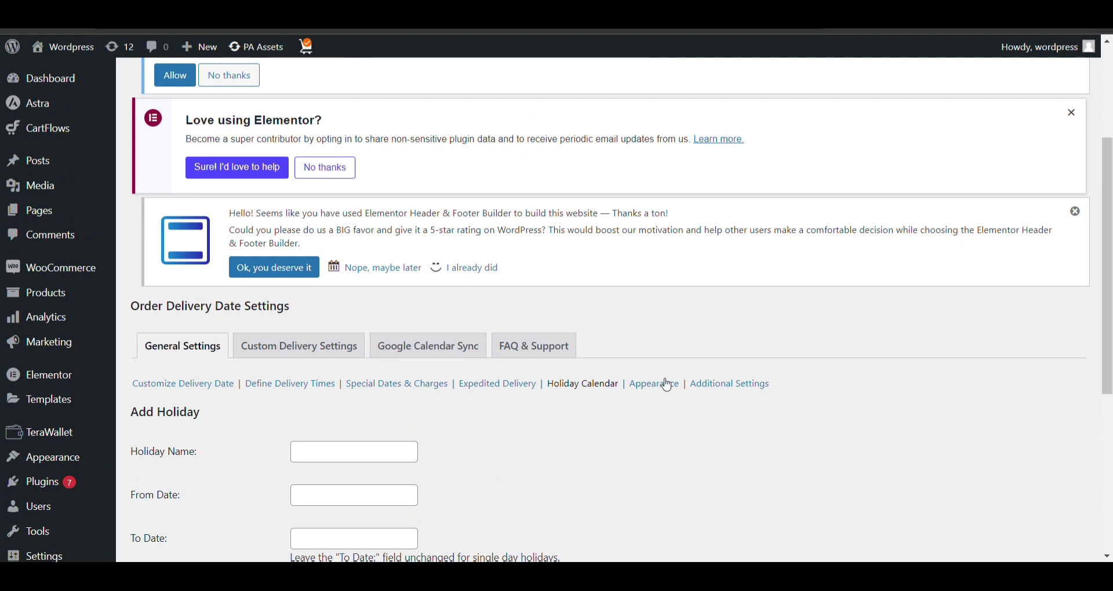
- View the Additional Settings, and examine the calendar language, date format, time format and first day of week options under Appearance
left_click(741, 383)
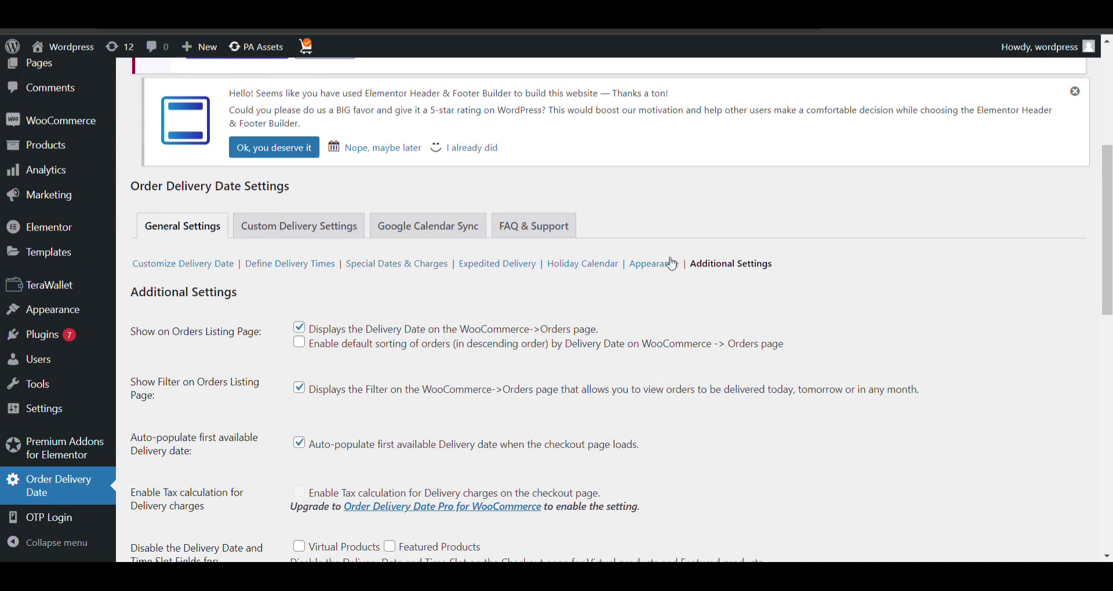
left_click(655, 265)
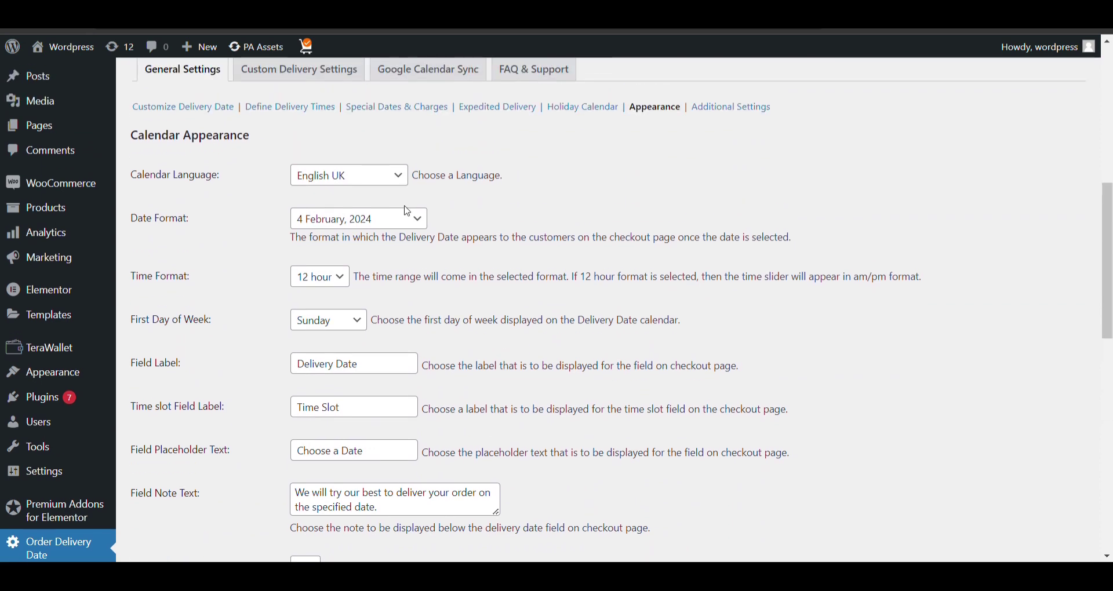
left_click(336, 177)
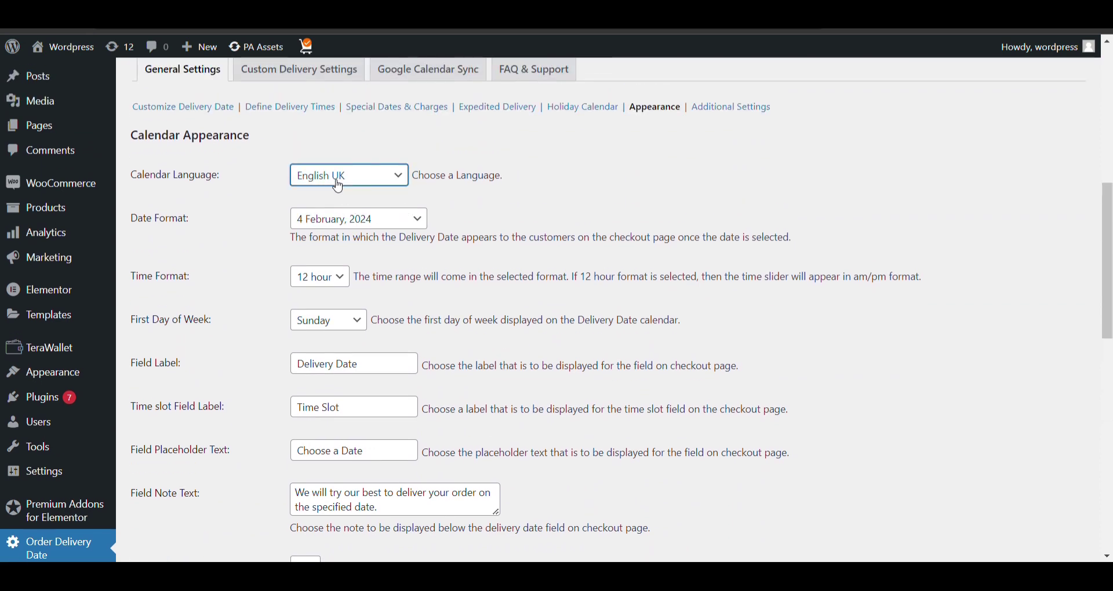
left_click(337, 218)
left_click(326, 281)
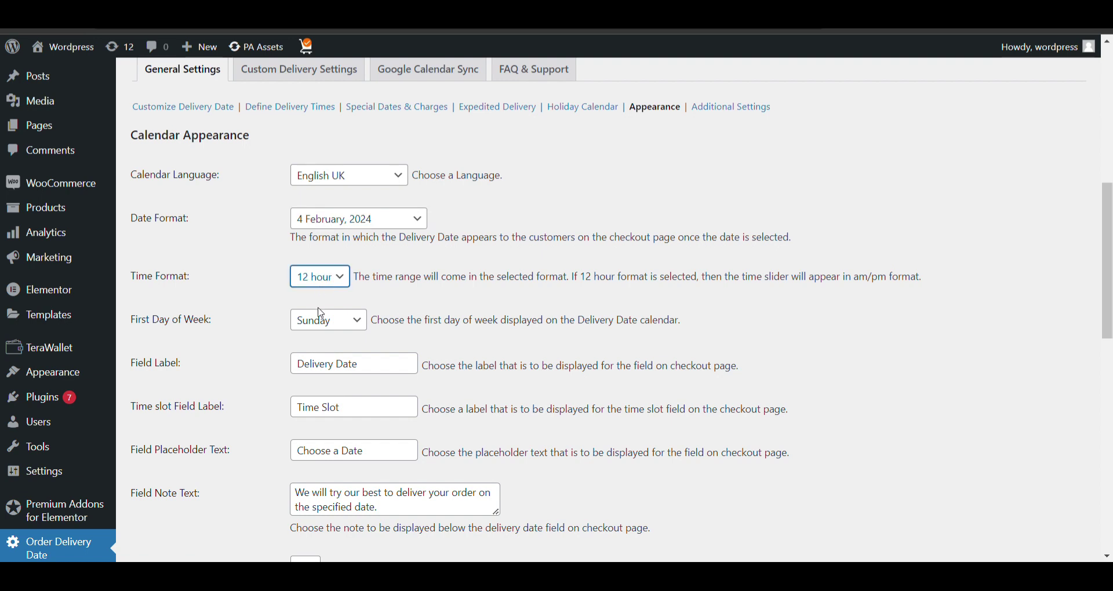
left_click(322, 313)
left_click(317, 307)
left_click(339, 320)
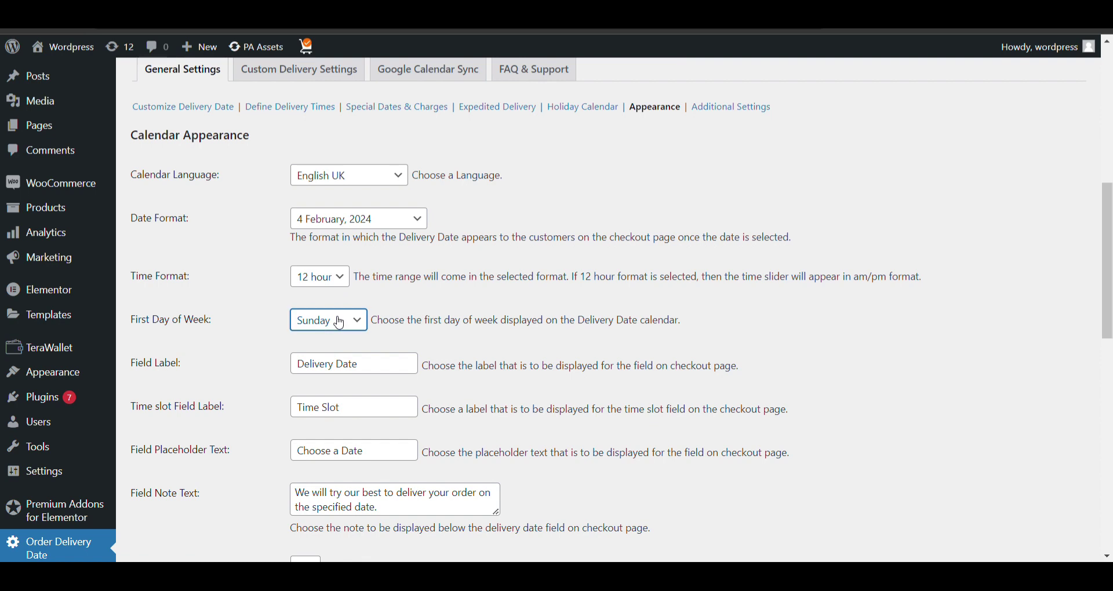
- Review the field label, placement, theme and color options for the calendar, and save the appearance settings
scroll(339, 323, "down", 1)
left_click(342, 326)
scroll(347, 326, "down", 1)
scroll(349, 326, "down", 9)
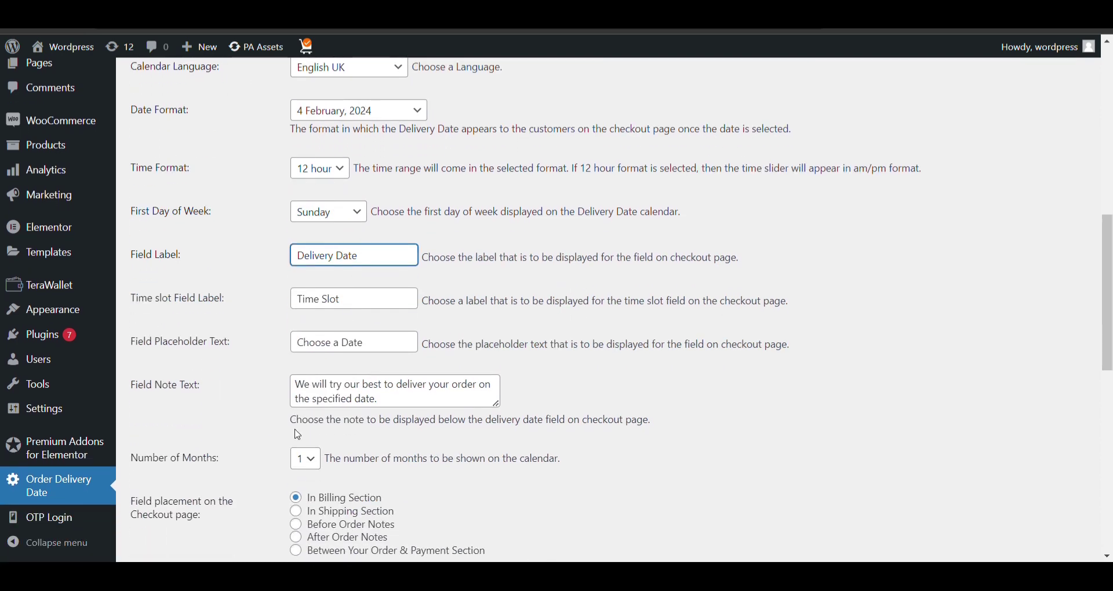
scroll(318, 399, "down", 1)
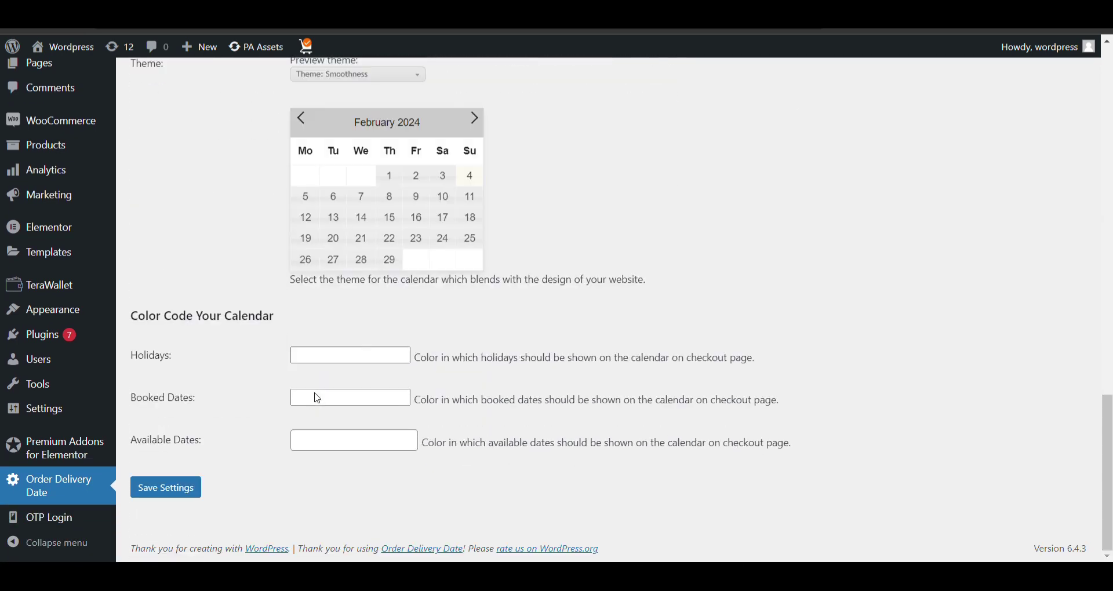
left_click(164, 488)
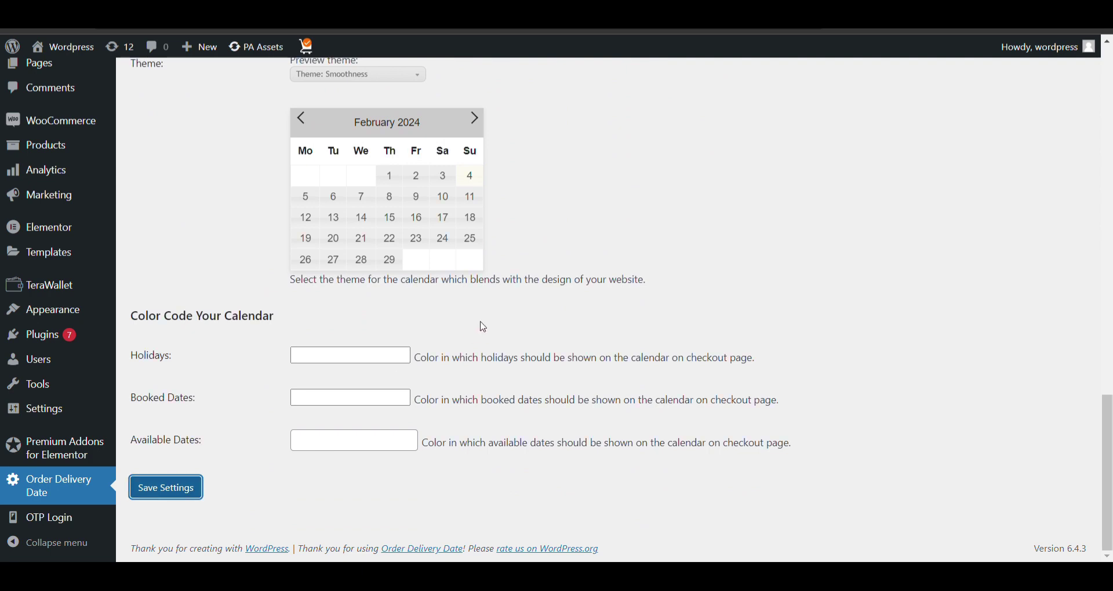
- Open the Custom Delivery Settings and read what they offer for delivery schedules
scroll(481, 323, "up", 10)
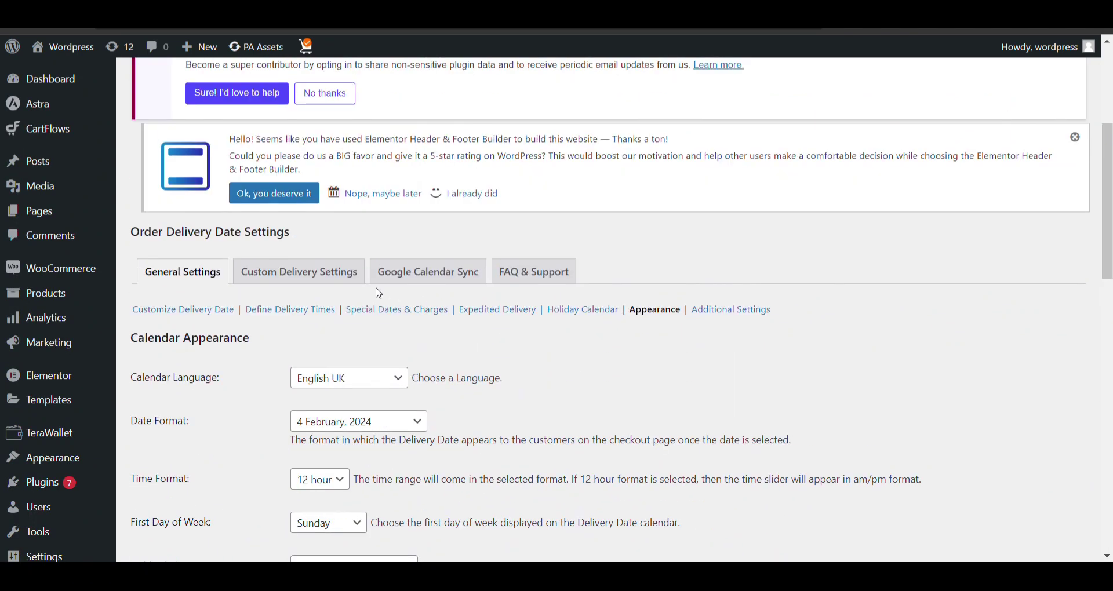
scroll(348, 325, "down", 5)
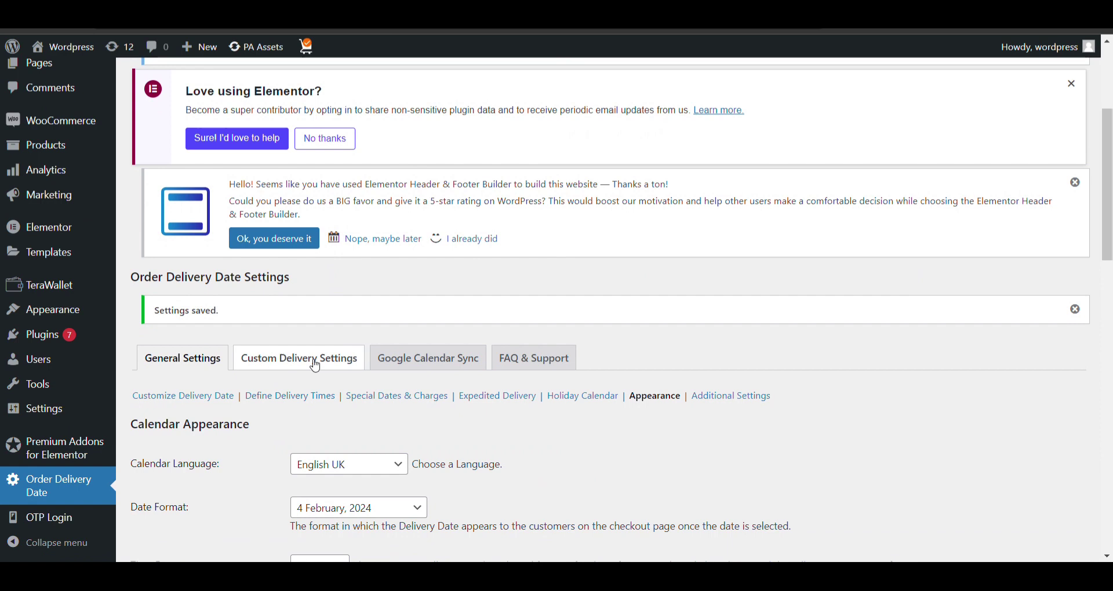
left_click(313, 365)
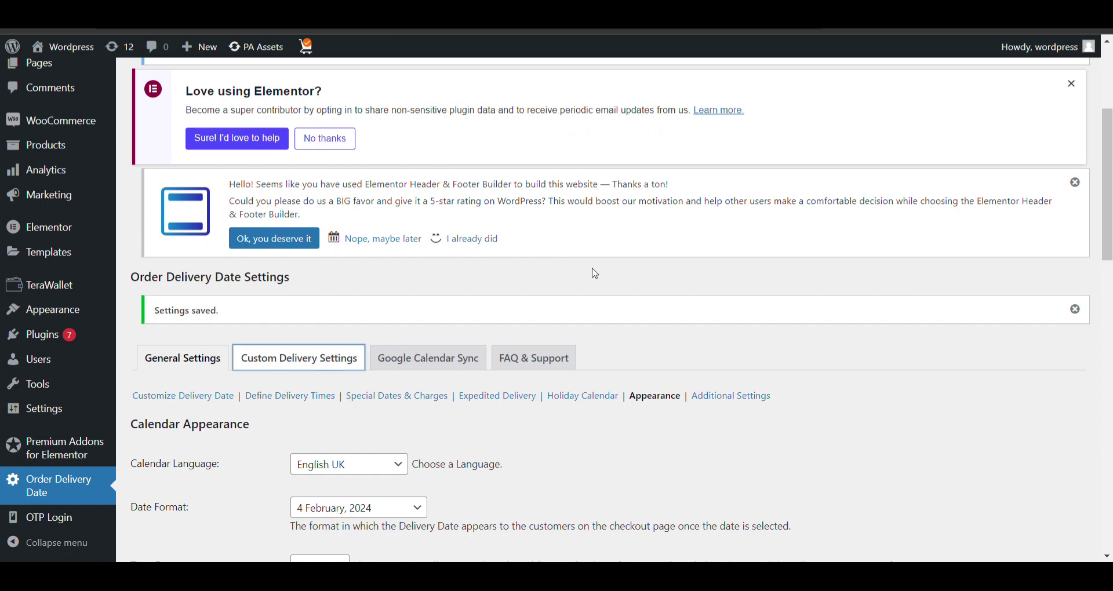
scroll(592, 273, "down", 3)
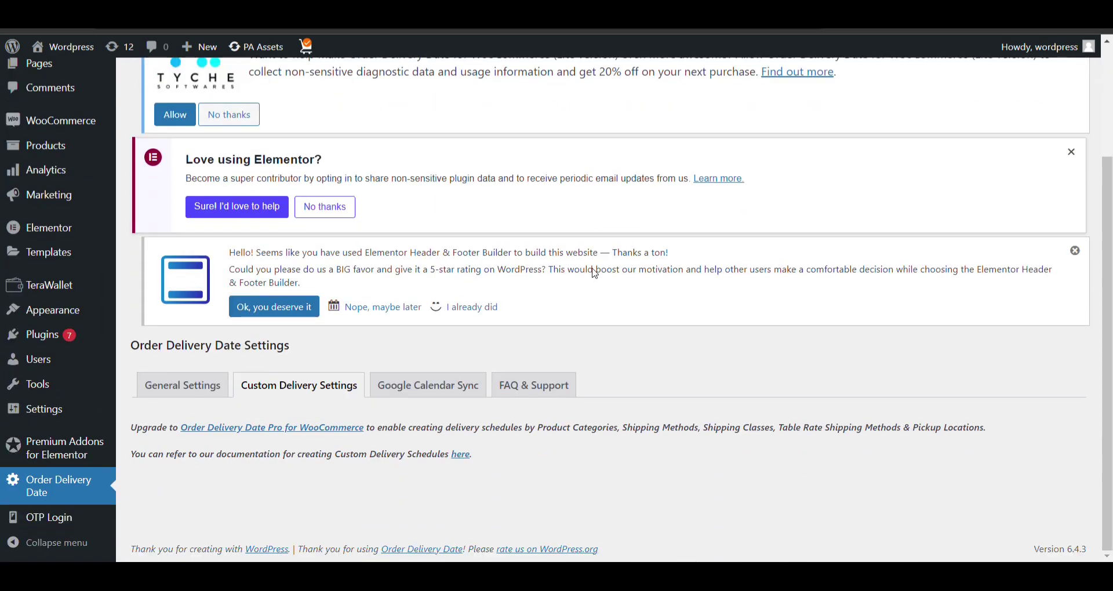
- Open the Google Calendar Sync settings and examine the event fields and the customer Add to Calendar button options
left_click(442, 386)
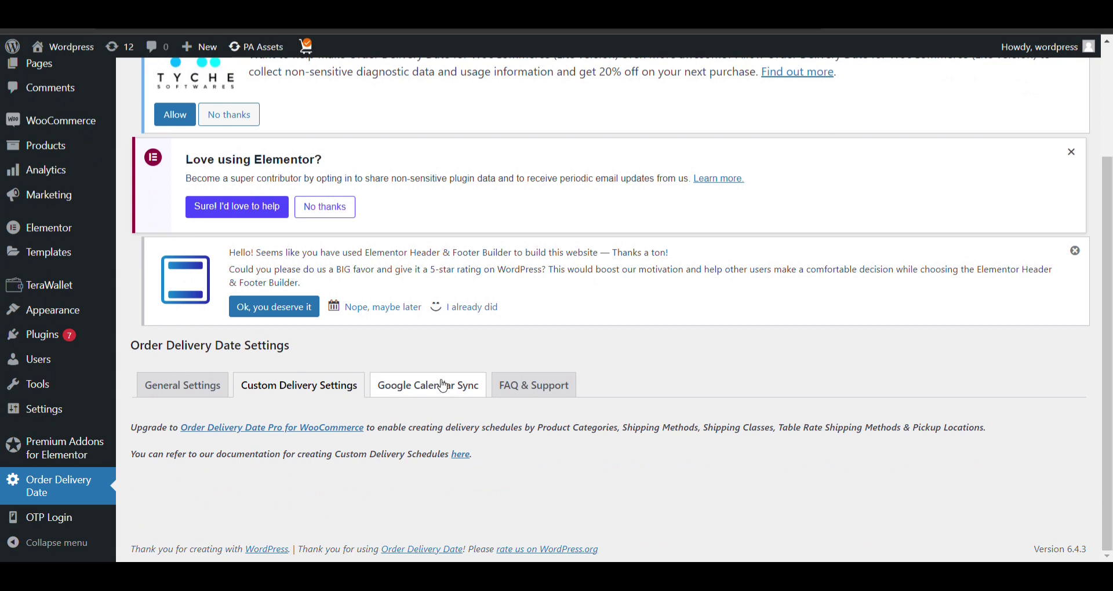
left_click(441, 385)
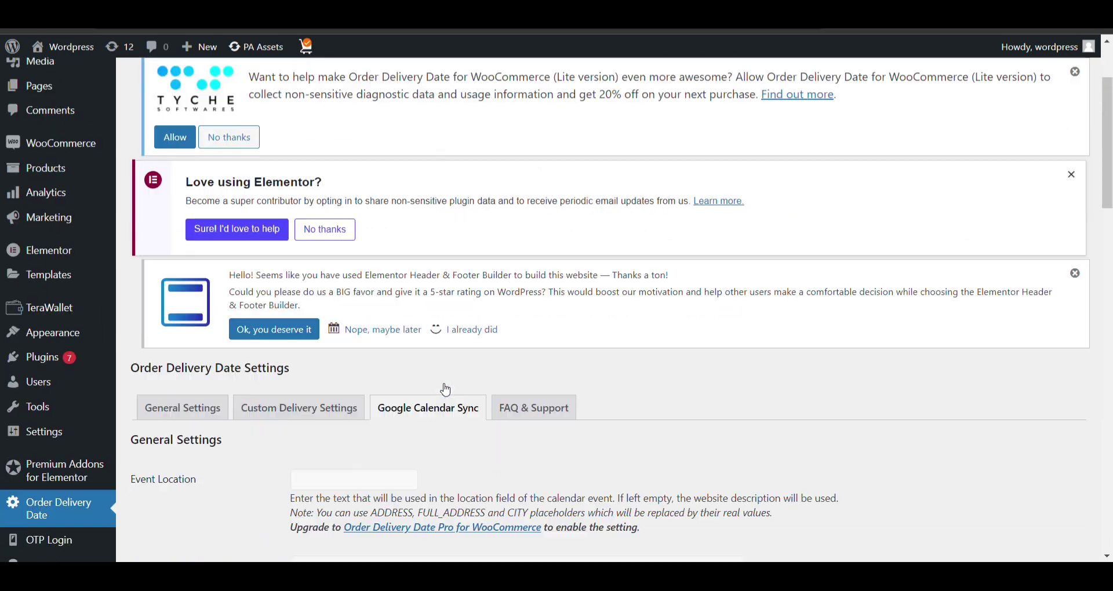
scroll(412, 375, "down", 3)
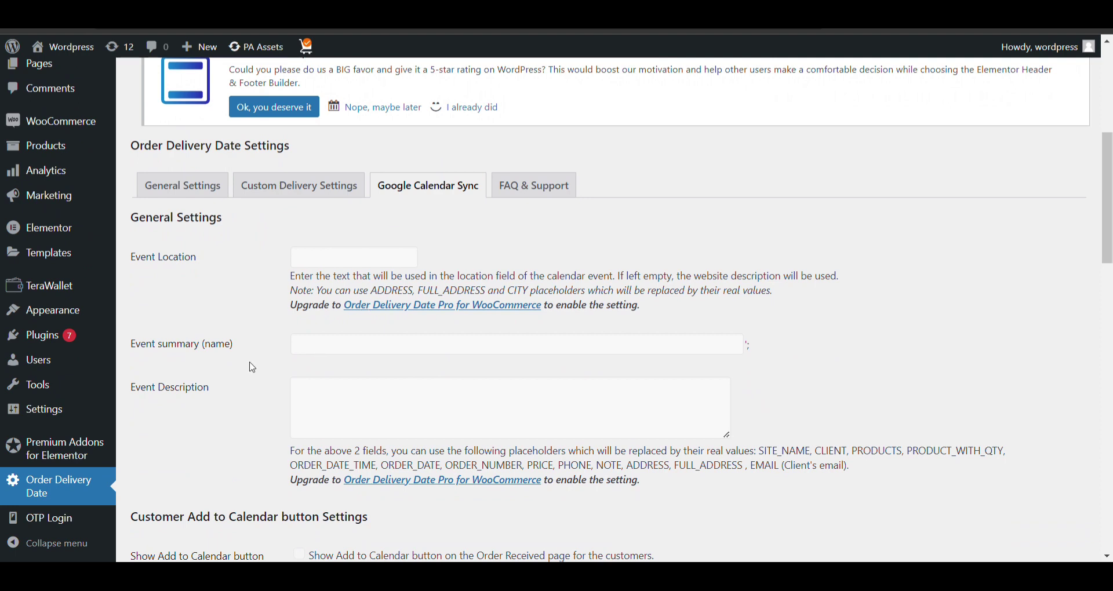
scroll(253, 368, "down", 4)
scroll(251, 365, "up", 5)
scroll(400, 304, "down", 3)
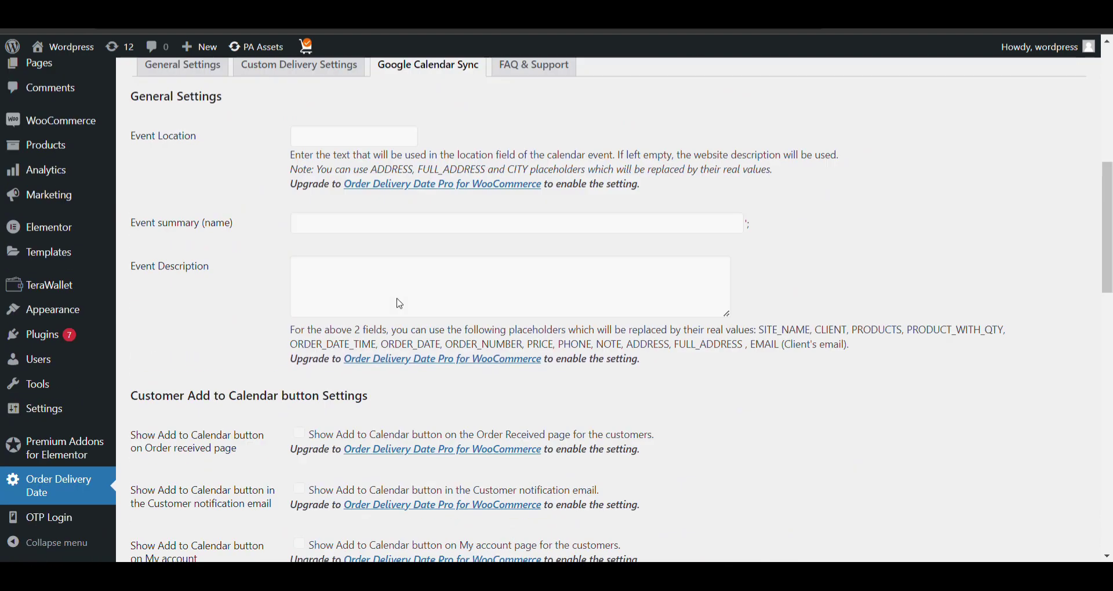
scroll(400, 304, "down", 10)
left_click(164, 492)
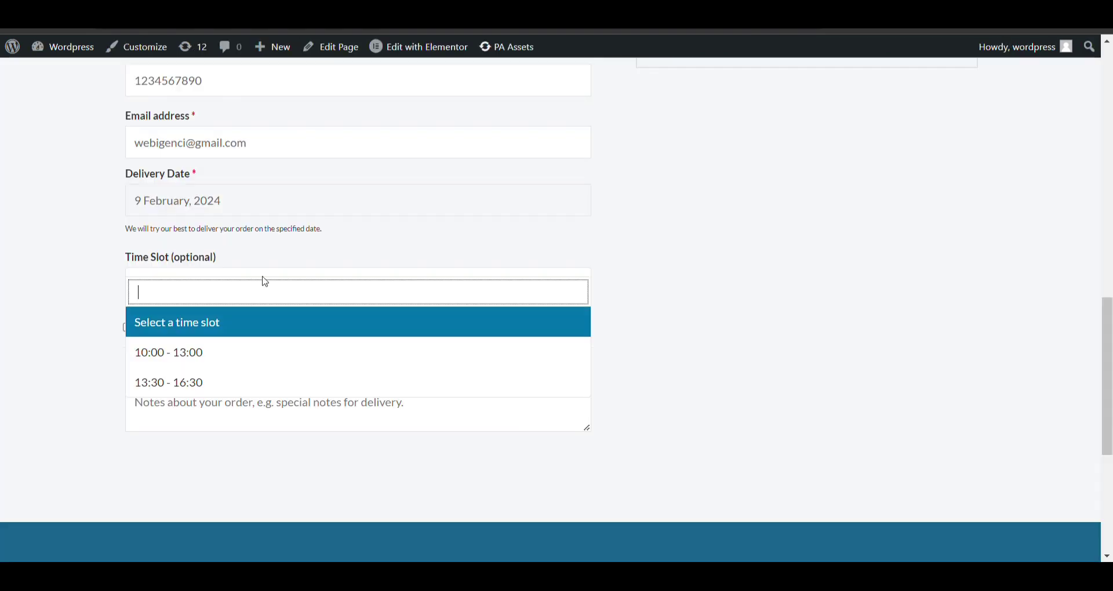
- Set the checkout delivery date to 10 February, 2024 and choose the 09:00 AM - 12:00 PM time slot
scroll(229, 244, "up", 1)
left_click(229, 244)
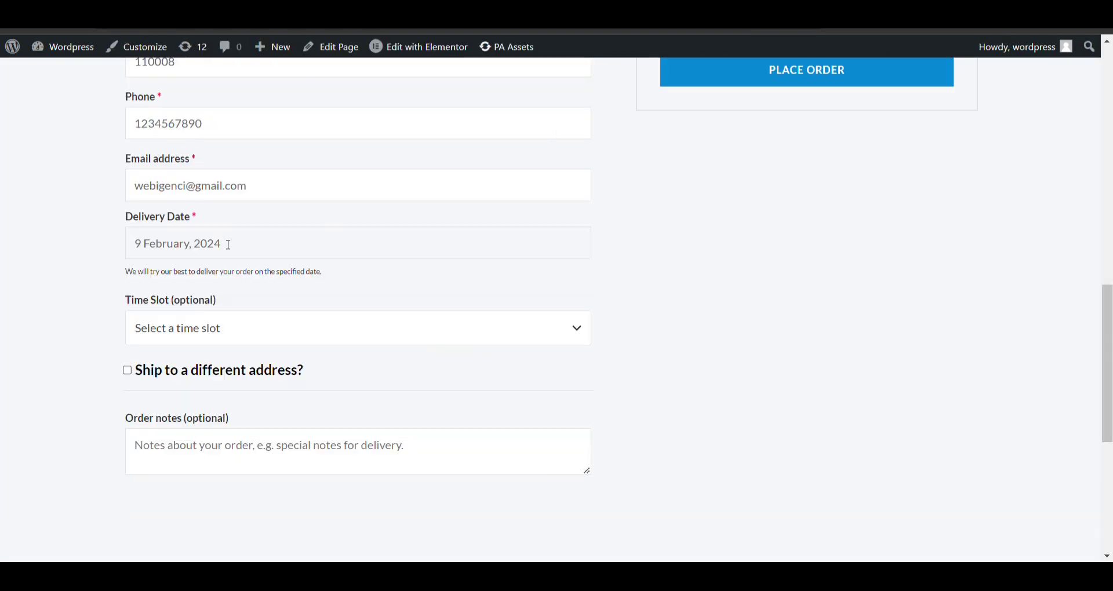
left_click(325, 375)
left_click(259, 337)
left_click(222, 391)
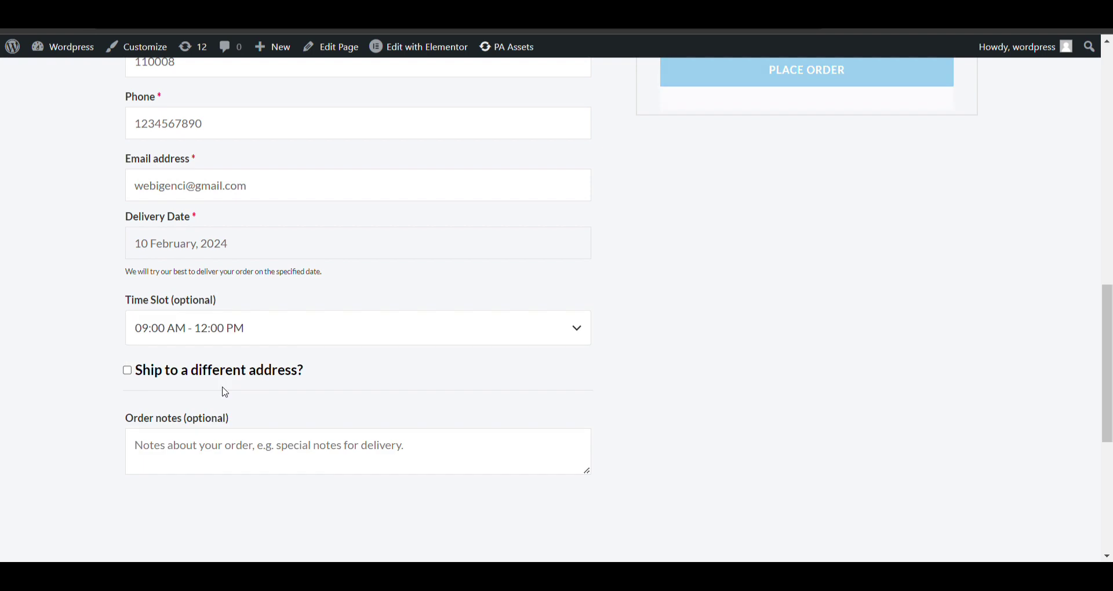
- Review the checkout details, place the order with cash on delivery, and look over the order confirmation
scroll(225, 392, "up", 2)
scroll(228, 390, "up", 8)
scroll(229, 390, "down", 8)
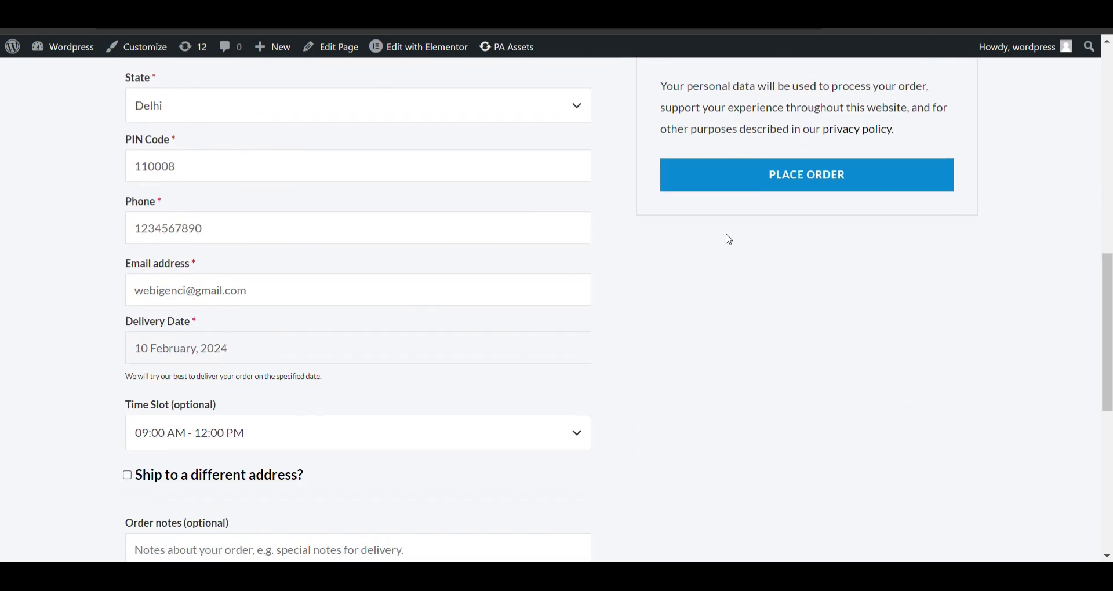
left_click(756, 169)
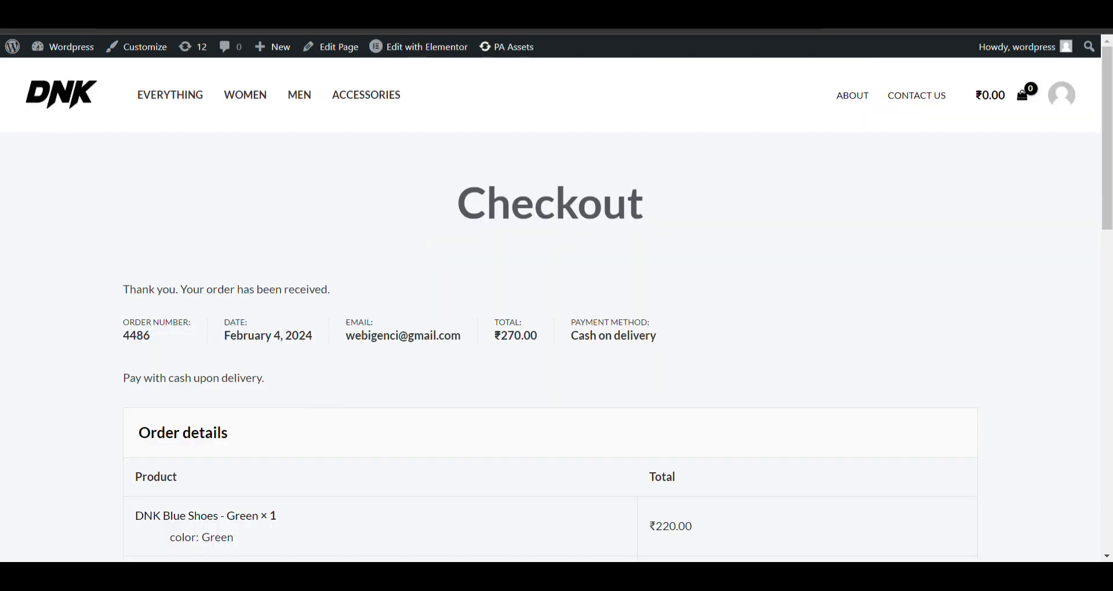
scroll(336, 335, "down", 1)
scroll(338, 336, "up", 1)
- Return to the WordPress dashboard, open the WooCommerce orders list and find the newest order's delivery date
mouse_move(87, 46)
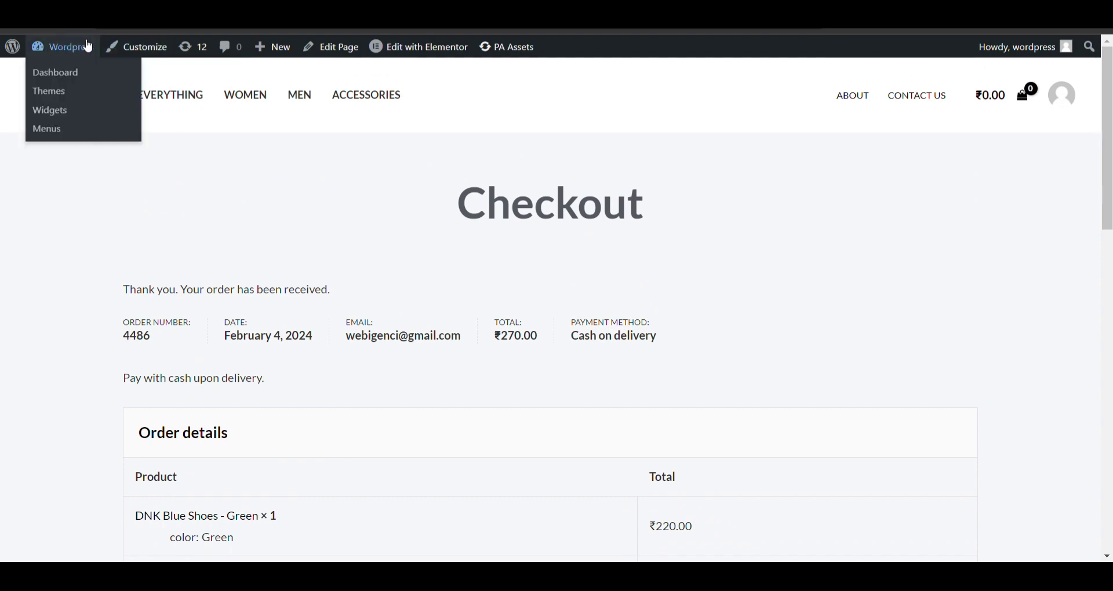
left_click(87, 45)
scroll(75, 232, "down", 1)
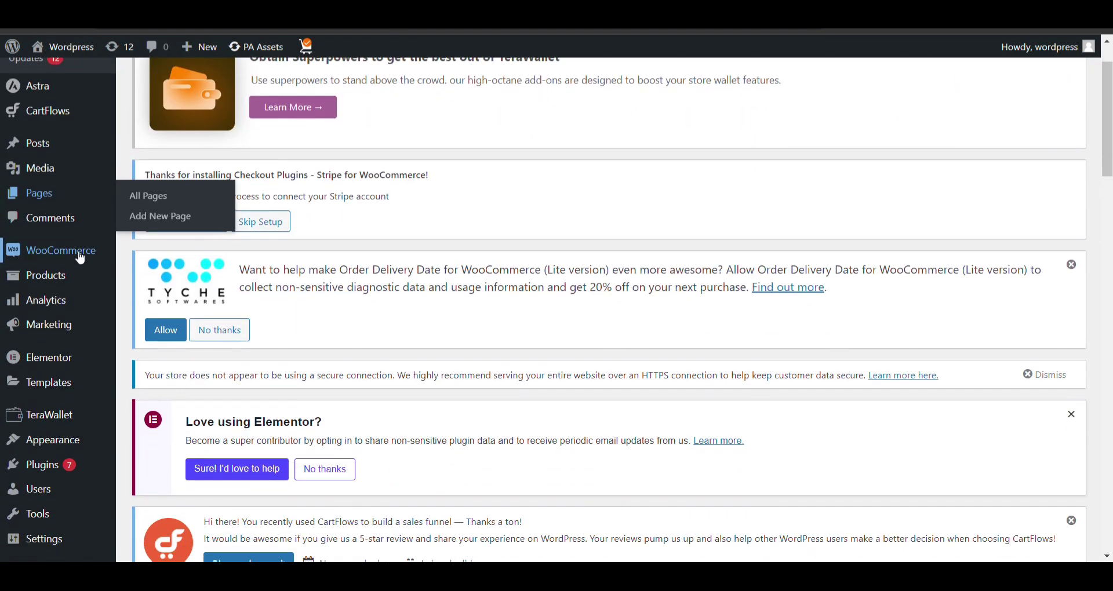
mouse_move(87, 250)
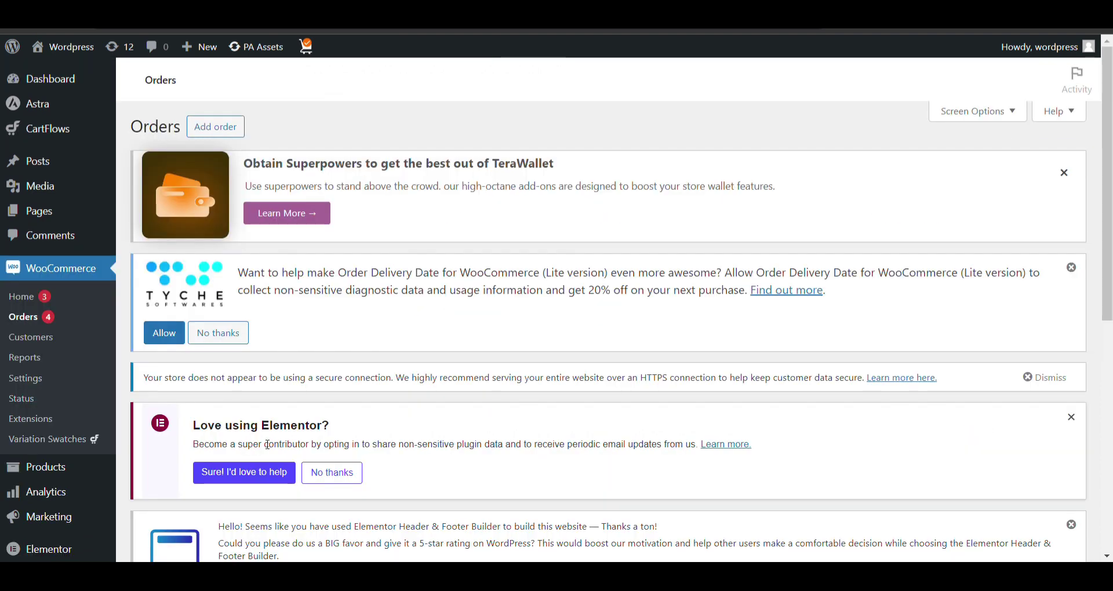
scroll(273, 412, "down", 1)
scroll(273, 412, "down", 2)
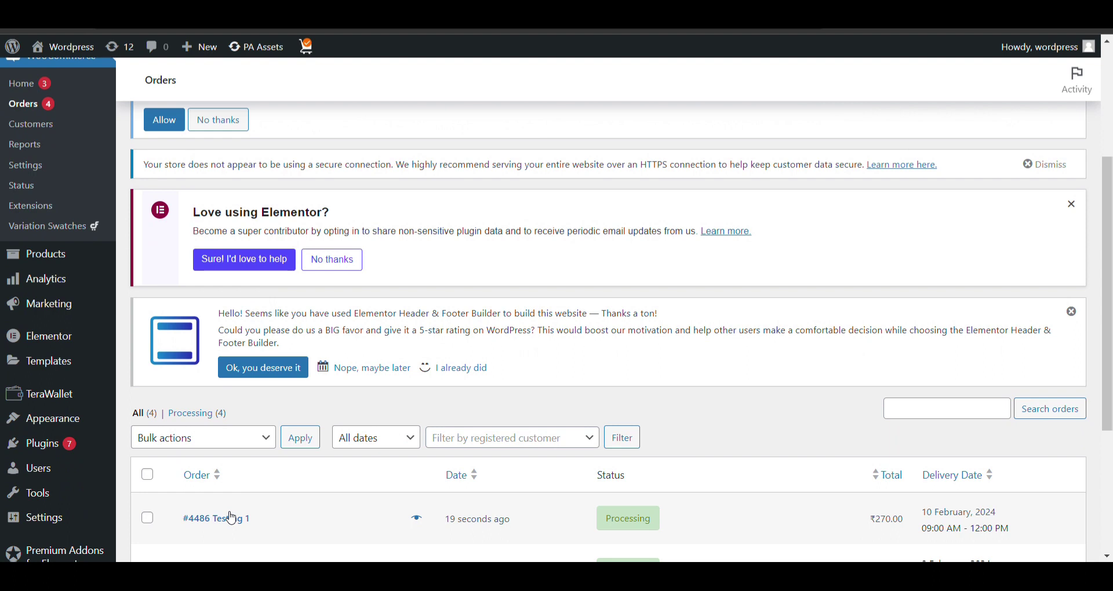
- Open the newest order's details and highlight its delivery date and time slot under the billing information
left_click(231, 522)
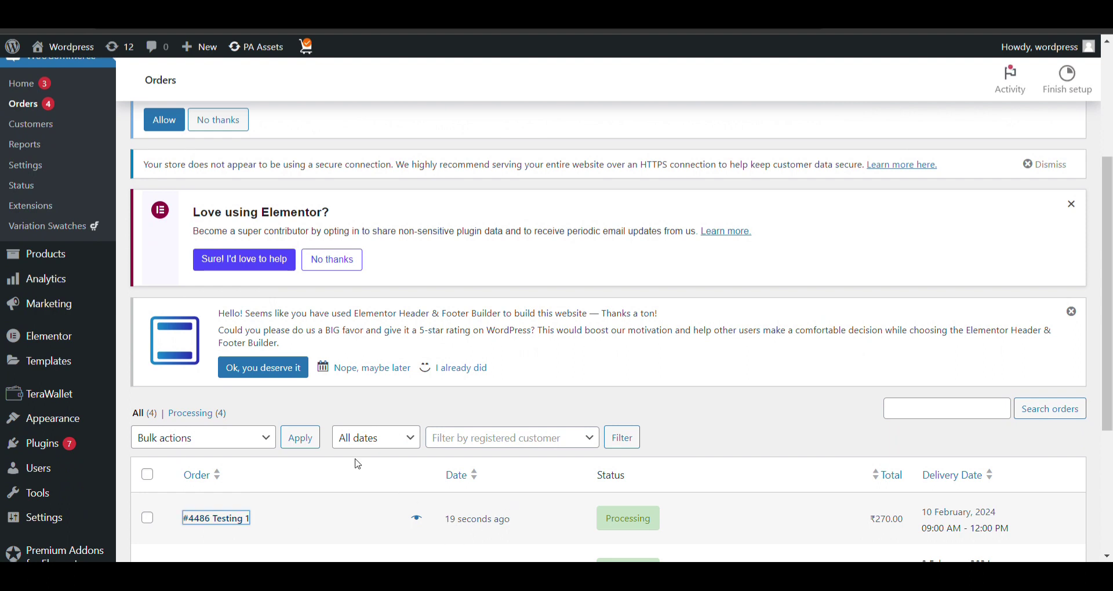
scroll(383, 424, "down", 5)
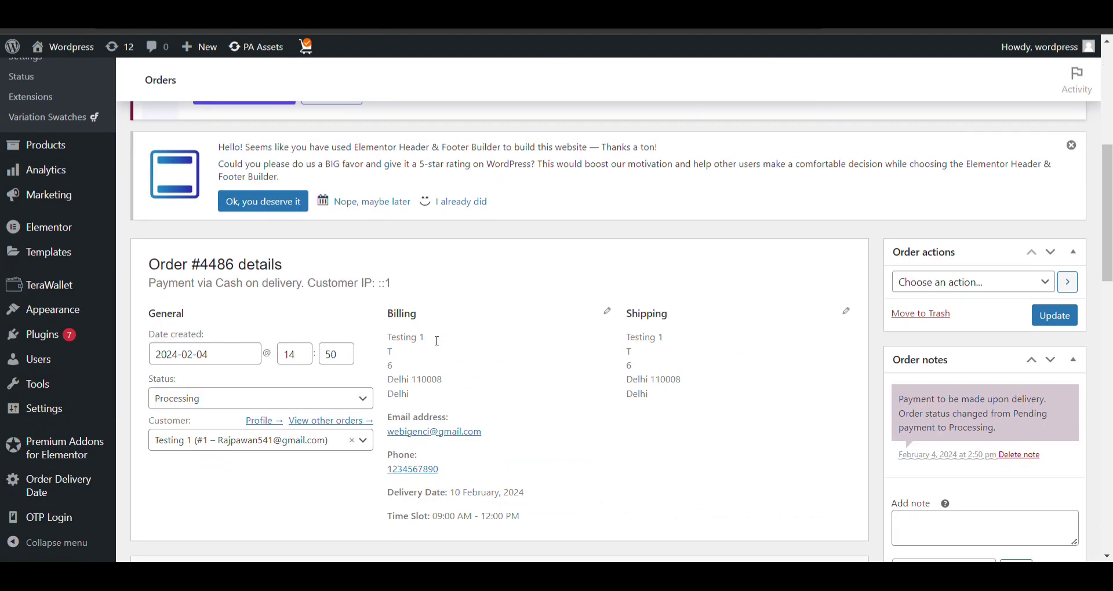
left_click_drag(385, 409, 525, 438)
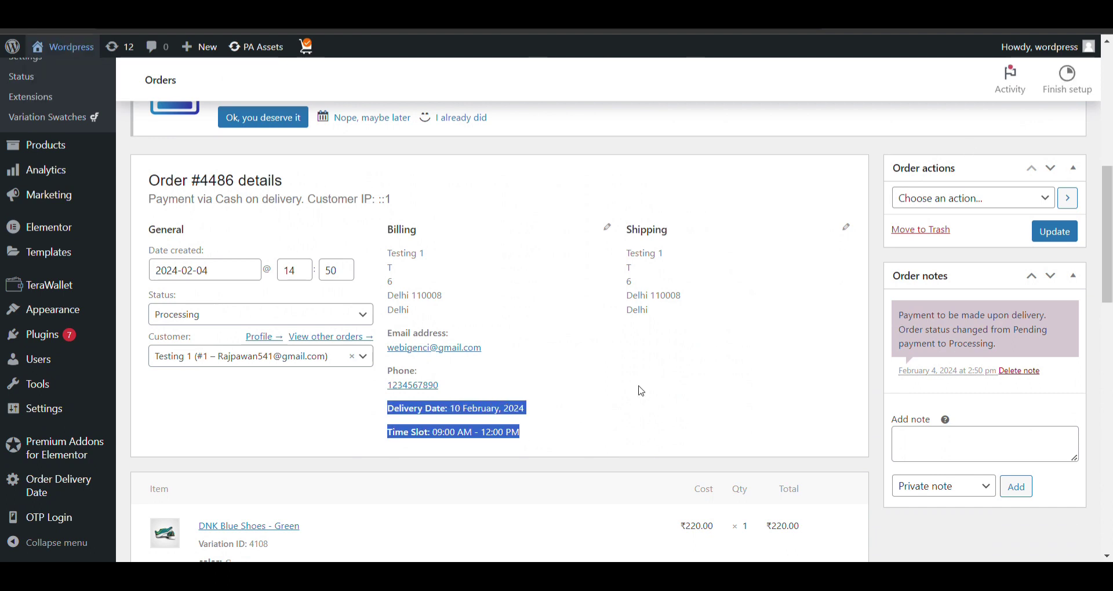
- Open the storefront from the admin area
left_click(1056, 234)
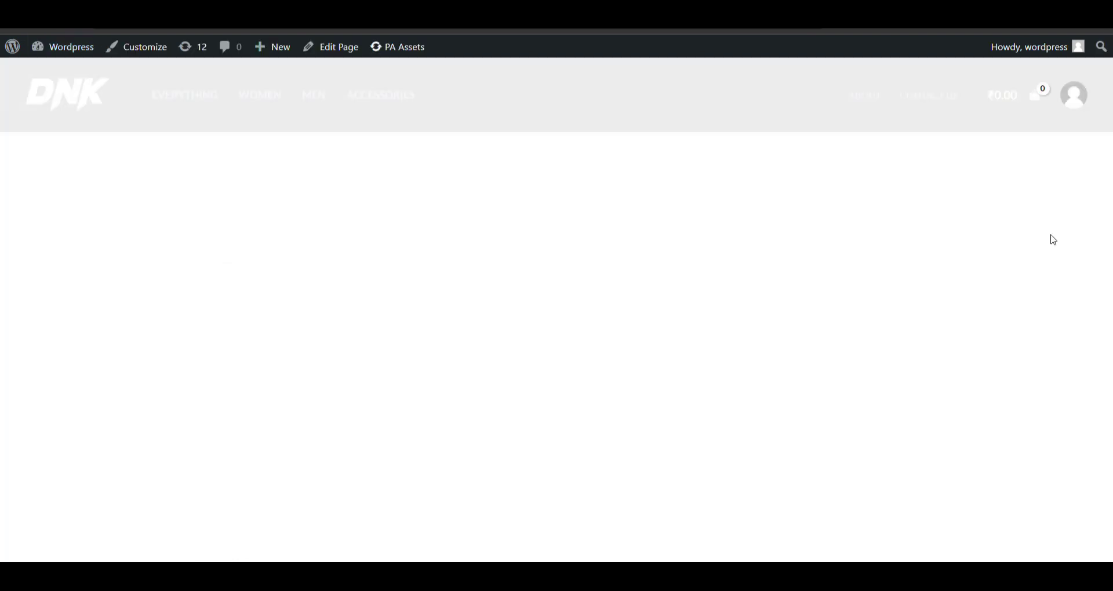